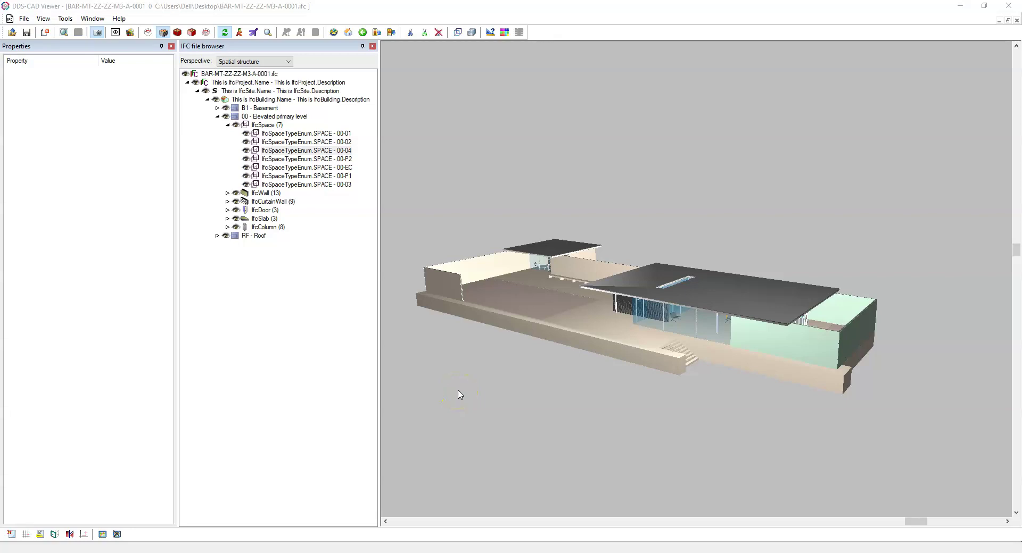
Inspect the properties of space 00-04 on the elevated primary level in the IFC file's spatial structure
click(468, 392)
click(323, 151)
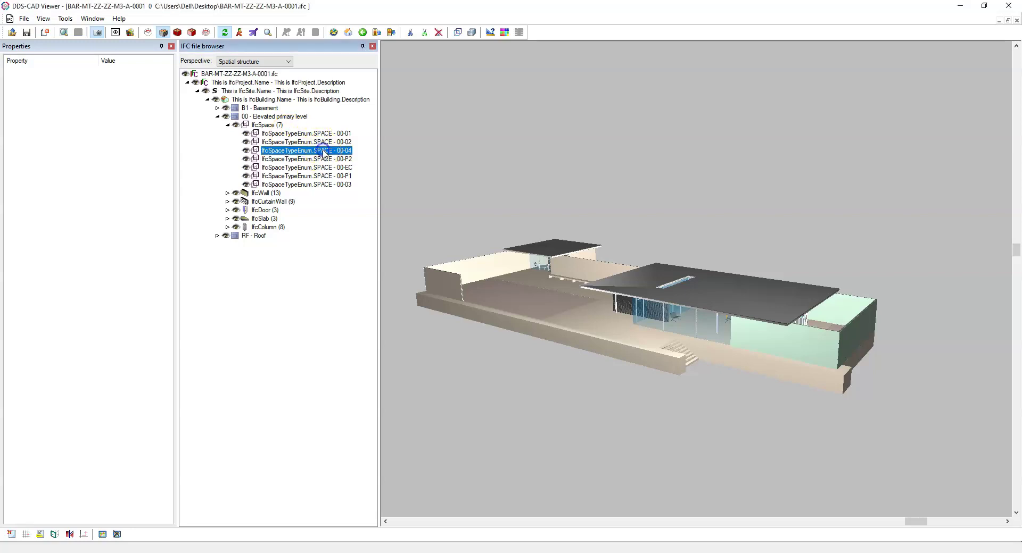
click(323, 142)
click(324, 151)
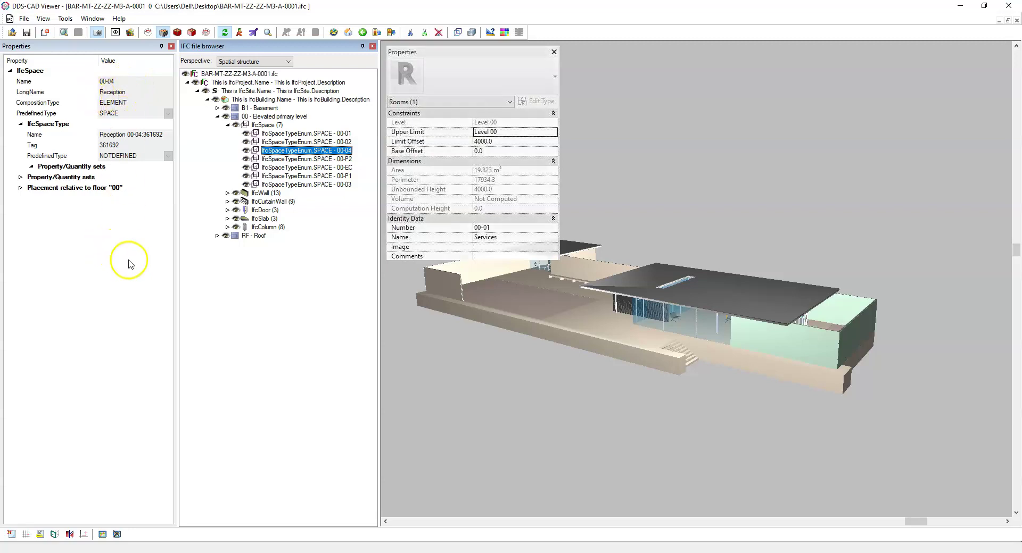
Switch to Revit and set the IfcObjectType of the Reception room 00-04 to Public
key(alt+Tab)
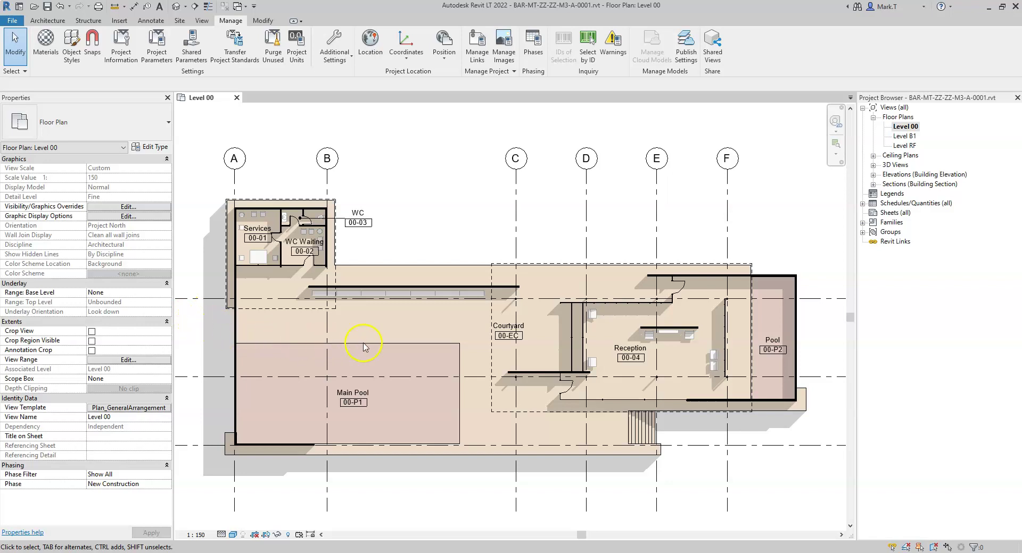
click(625, 353)
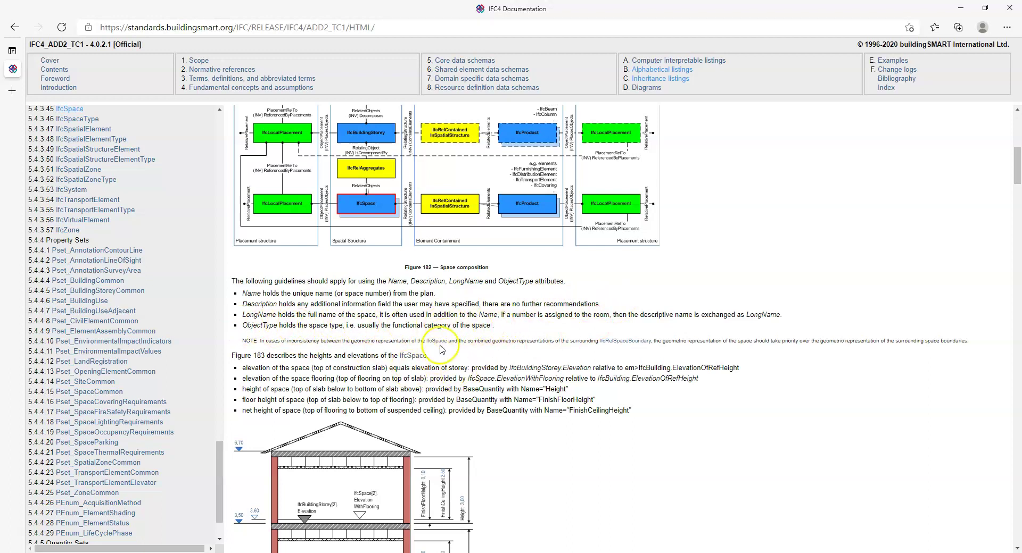
key(alt+Tab)
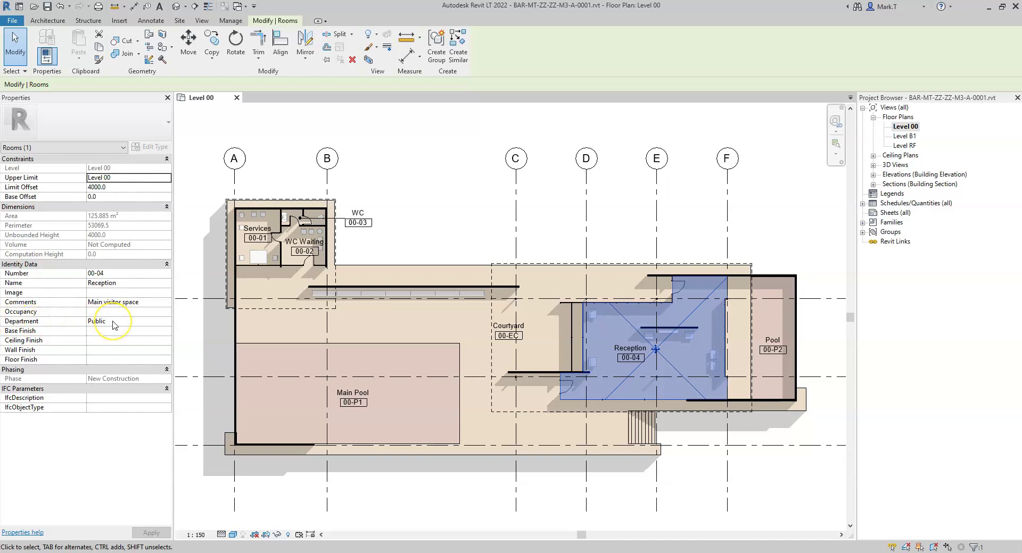
click(99, 407)
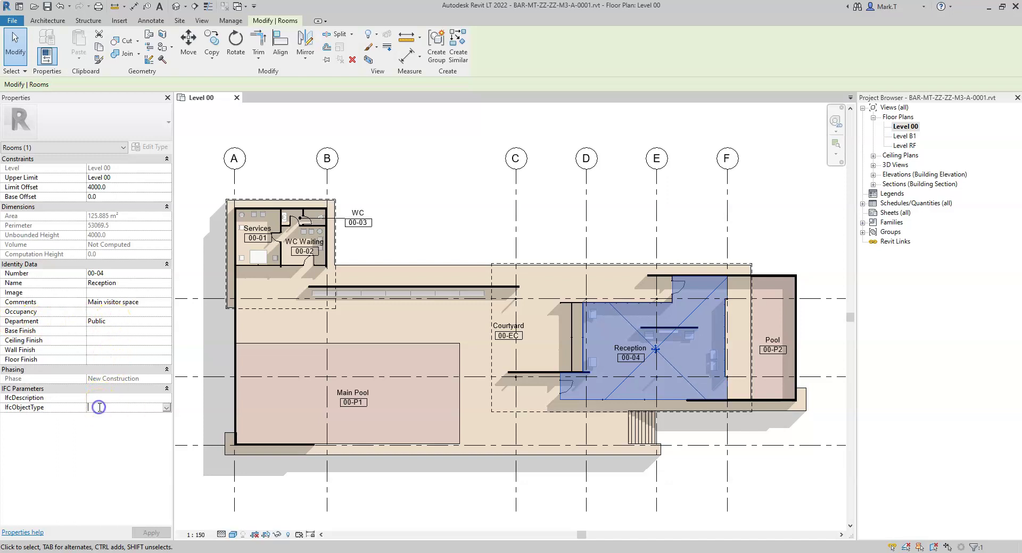
text(Publick)
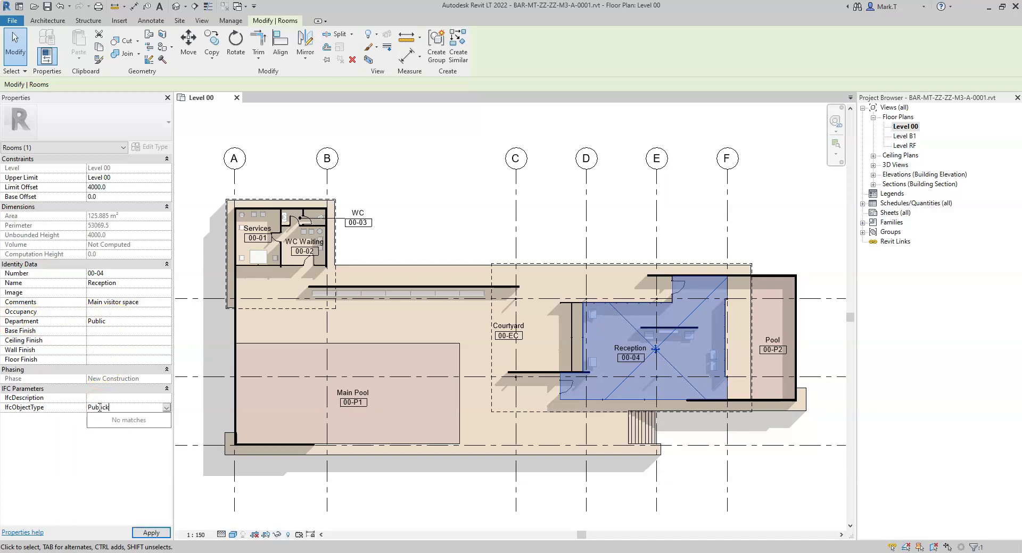
click(100, 410)
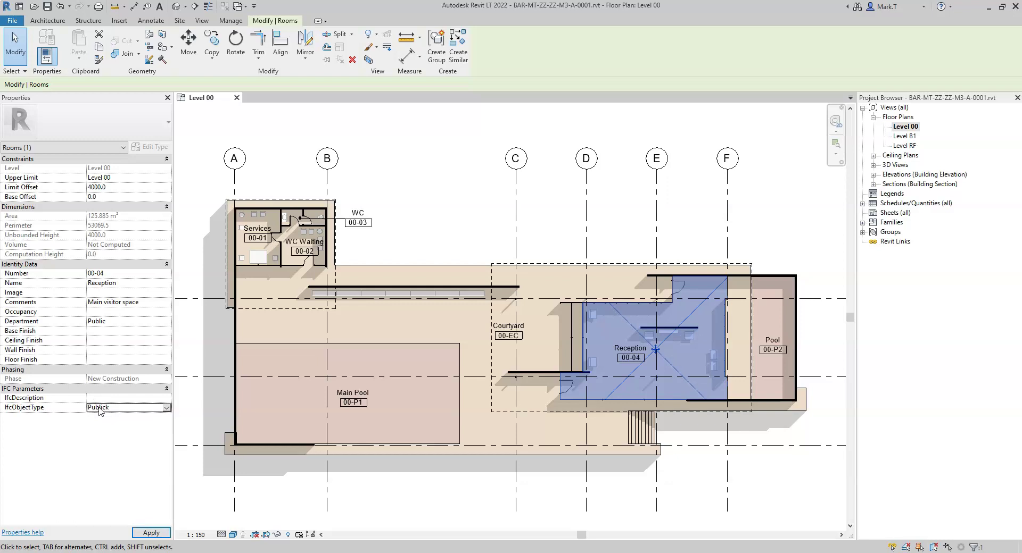
key(BackSpace)
Set the Reception room's IfcDescription to "Main visitor space" and apply the property changes
click(107, 398)
text(Mai)
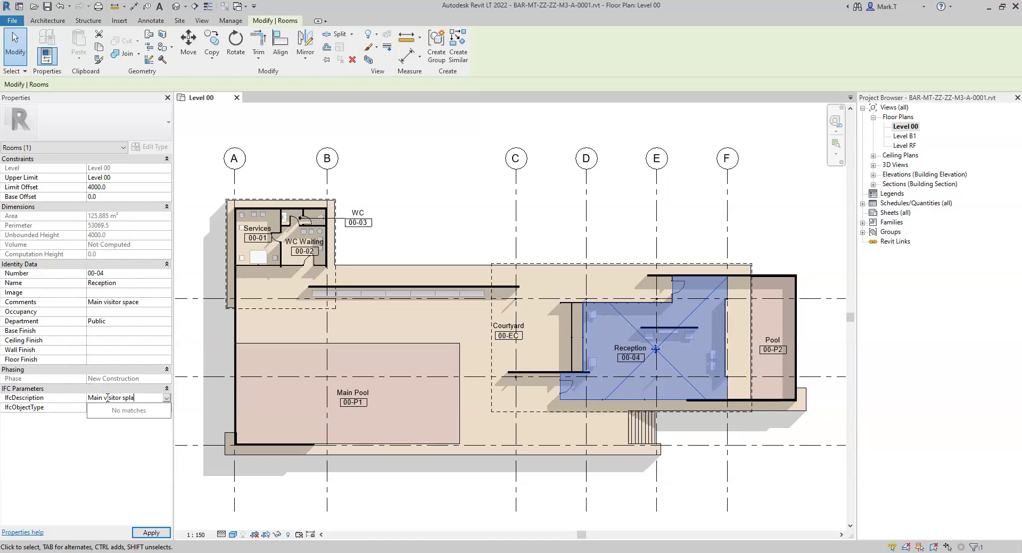
text(n visitor space)
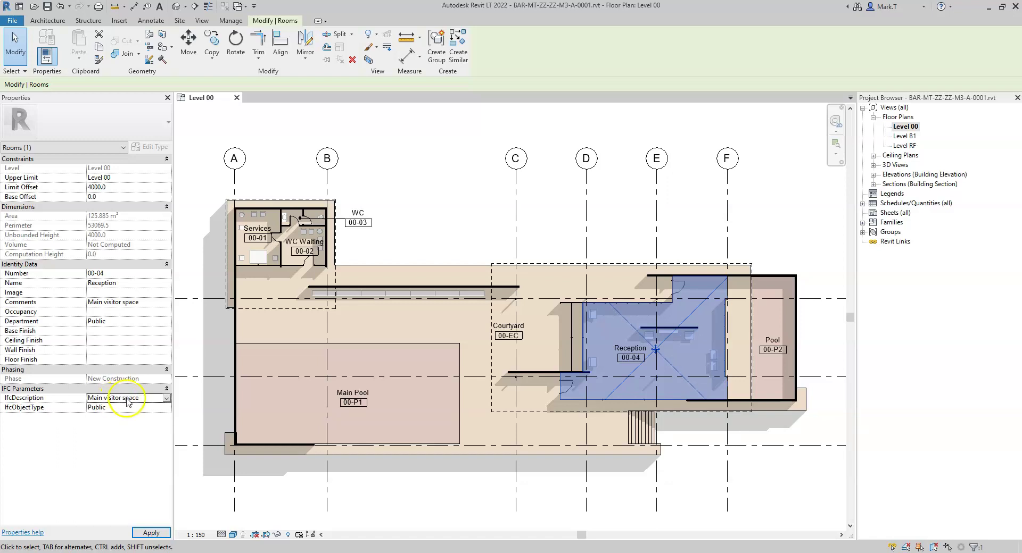
click(144, 533)
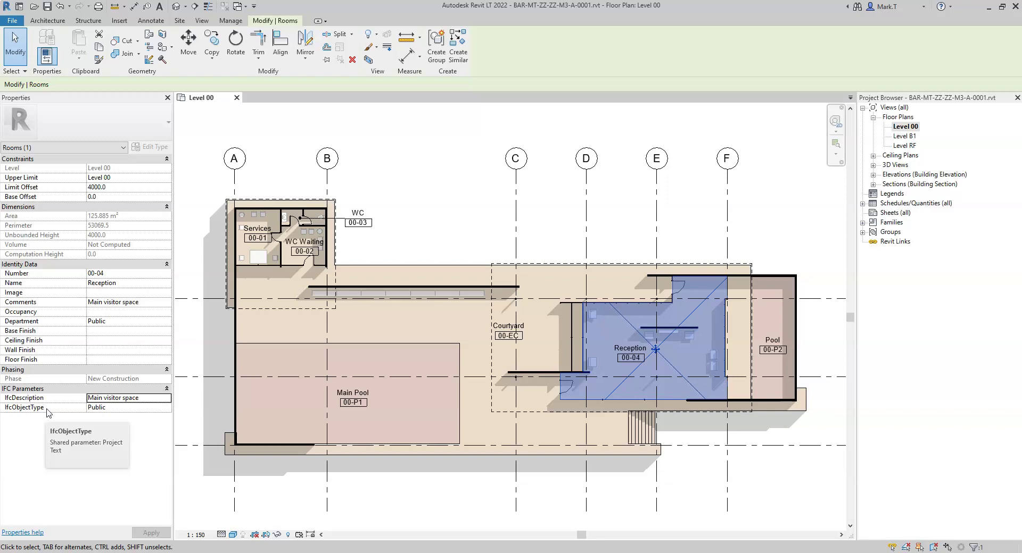
Switch to DDS-CAD Viewer and examine the Description and ObjectType of space 00-04 in the exported IFC file
click(207, 378)
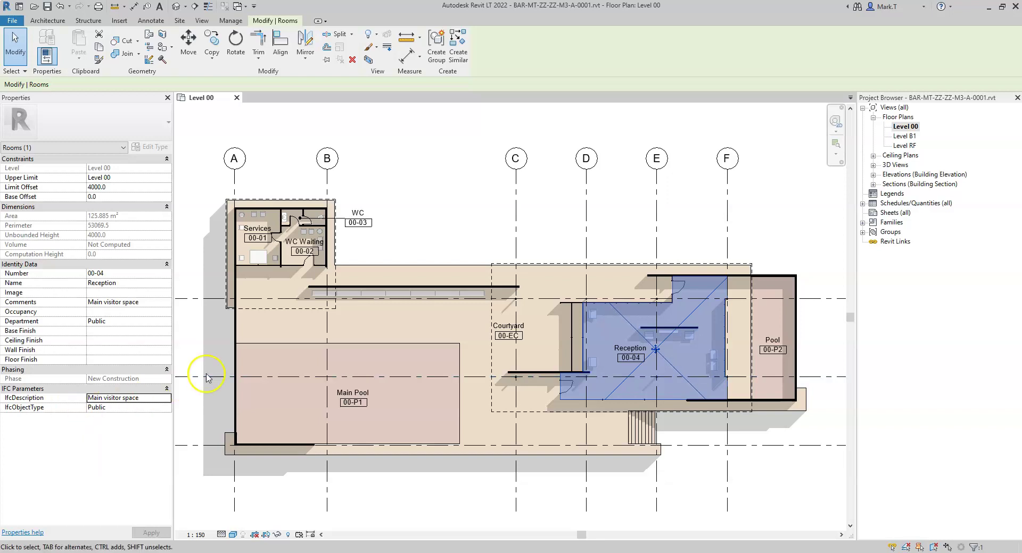
click(203, 343)
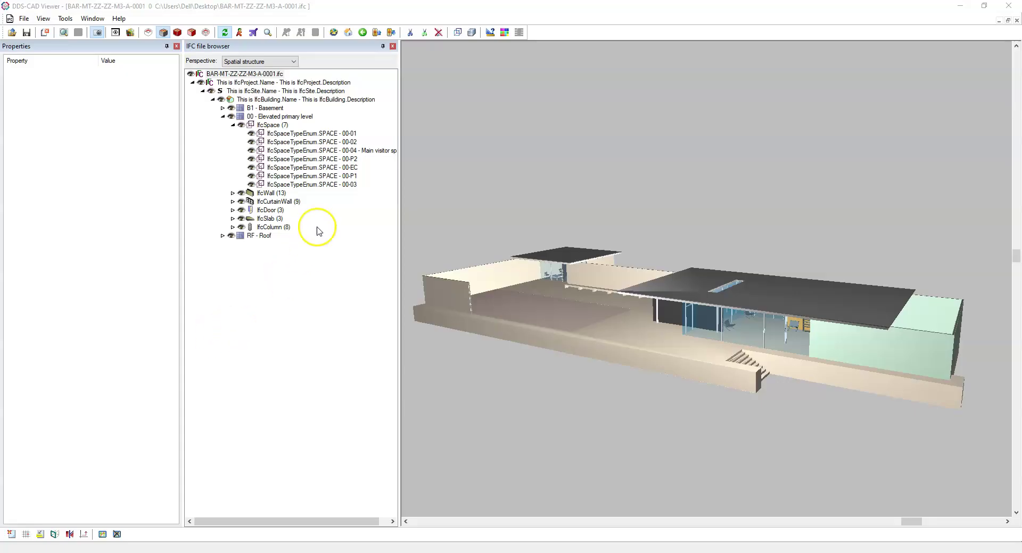
click(364, 151)
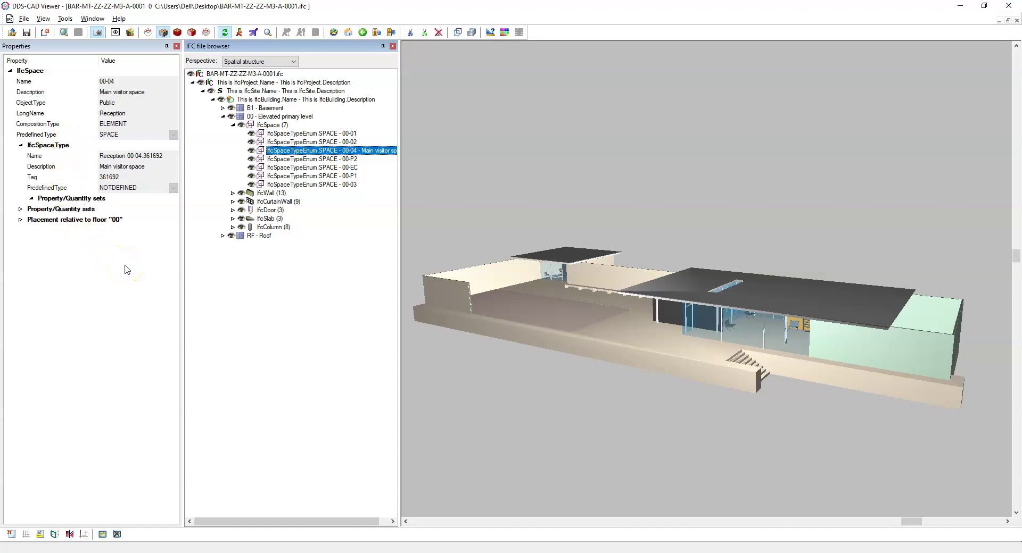
Look up the ElevationWithFlooring attribute among the IfcSpace attribute definitions in the IFC4 documentation
key(alt+Tab)
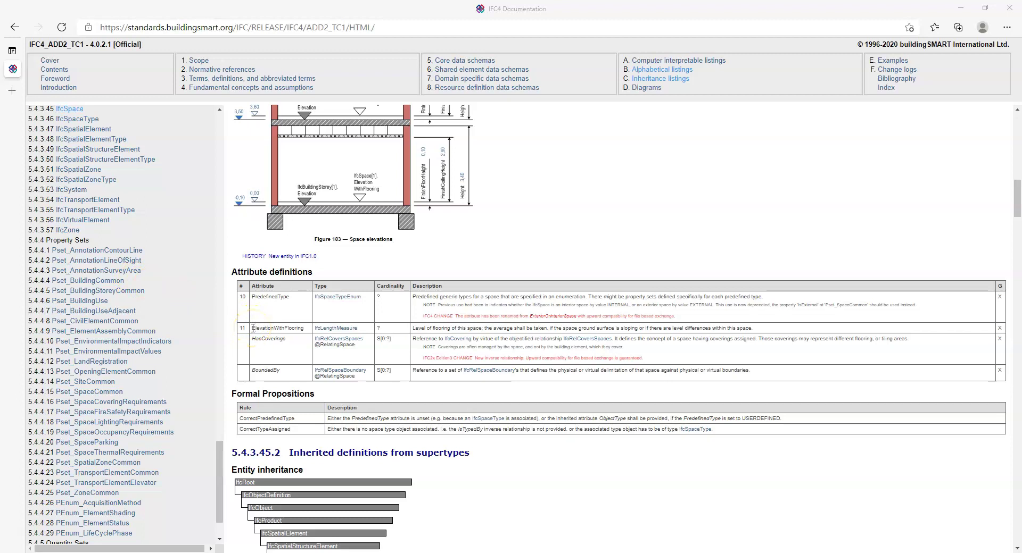
drag(253, 331, 298, 328)
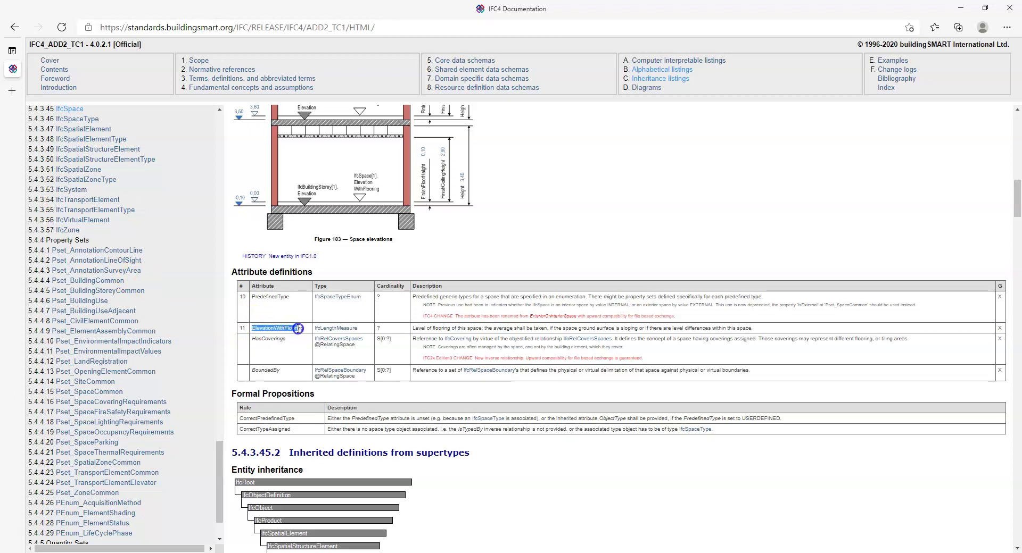
click(304, 329)
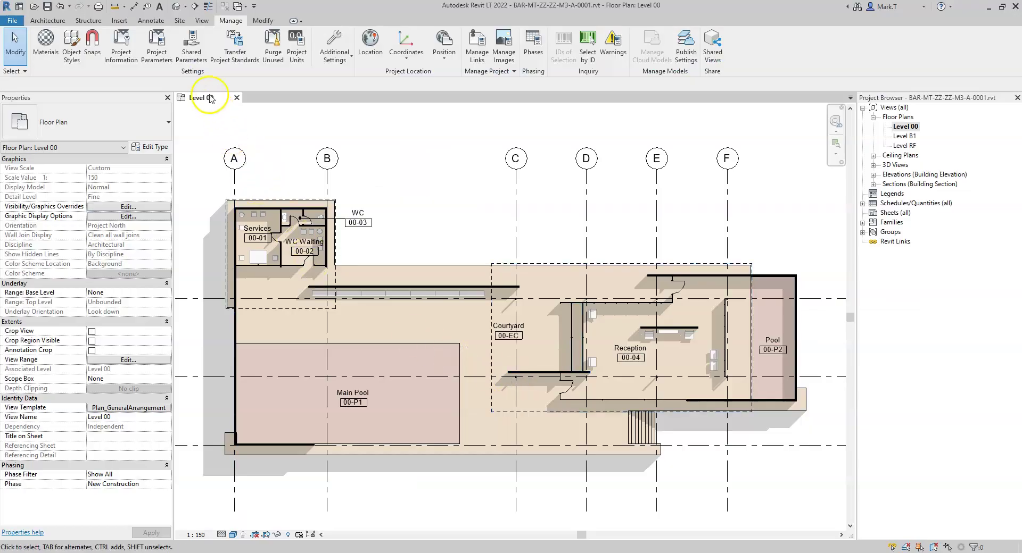
In Revit, find the IfcspaceElevationWithFlooring parameter in the IFC Properties group of the shared parameter file
click(191, 45)
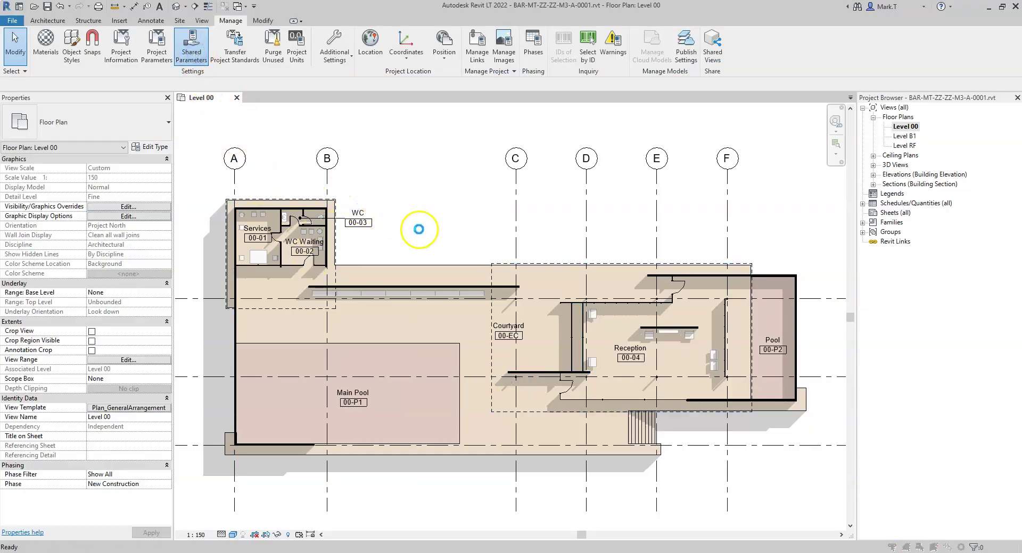
drag(539, 258, 540, 286)
click(467, 290)
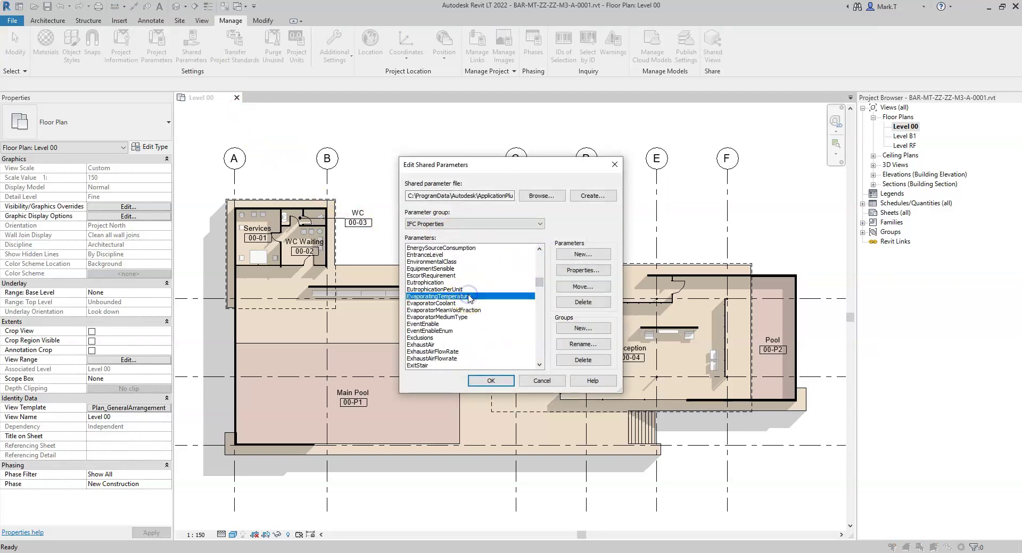
text(ifcs)
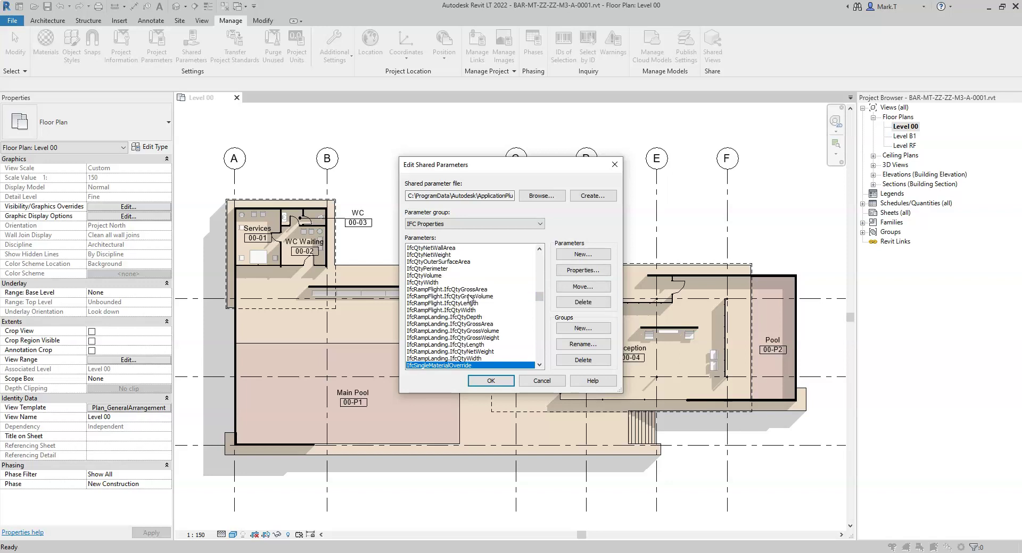
scroll(468, 299, down, 2)
click(466, 320)
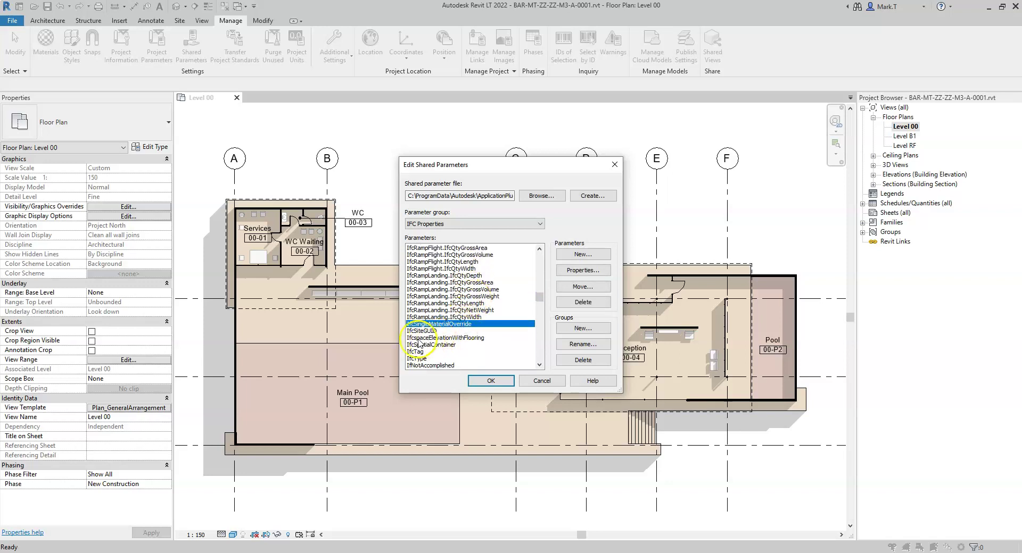
click(439, 338)
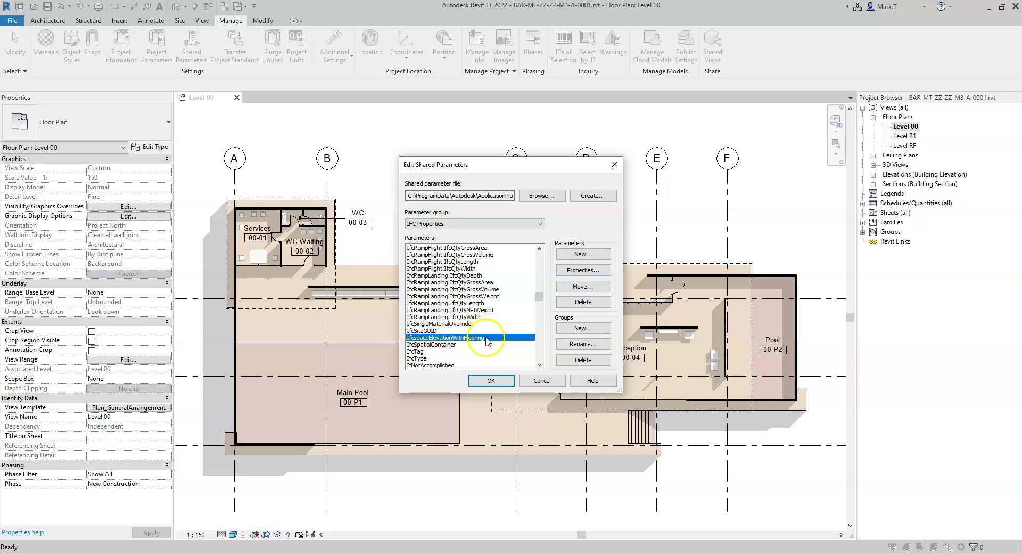
Find the IfcElevationWithFlooring parameter in the same shared parameter group and close the shared parameter editor
drag(540, 299, 540, 297)
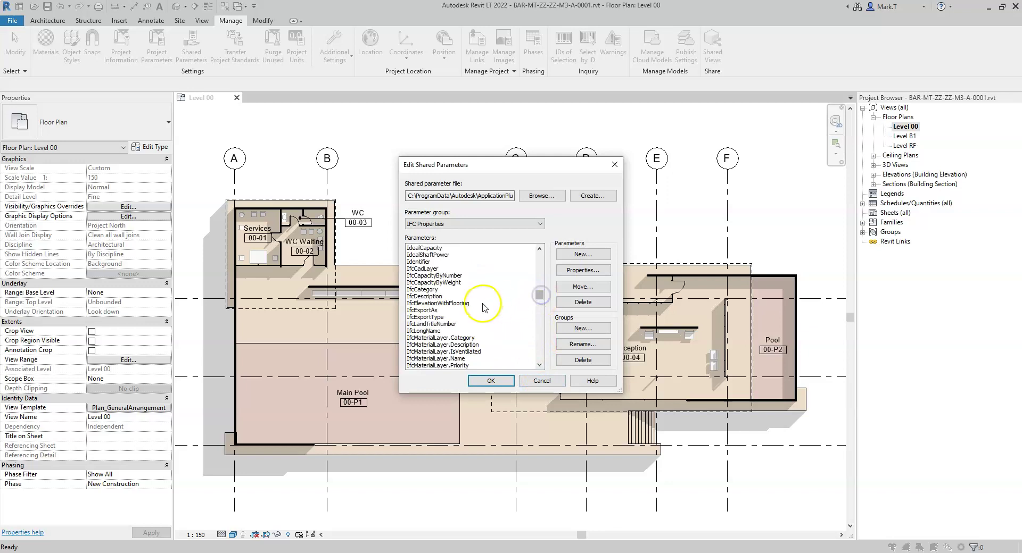
click(420, 304)
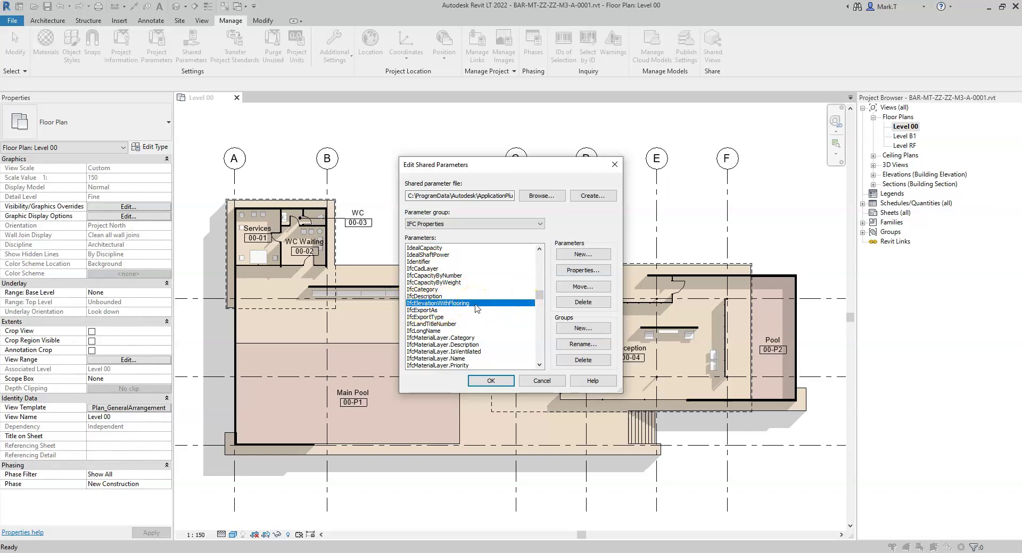
click(491, 381)
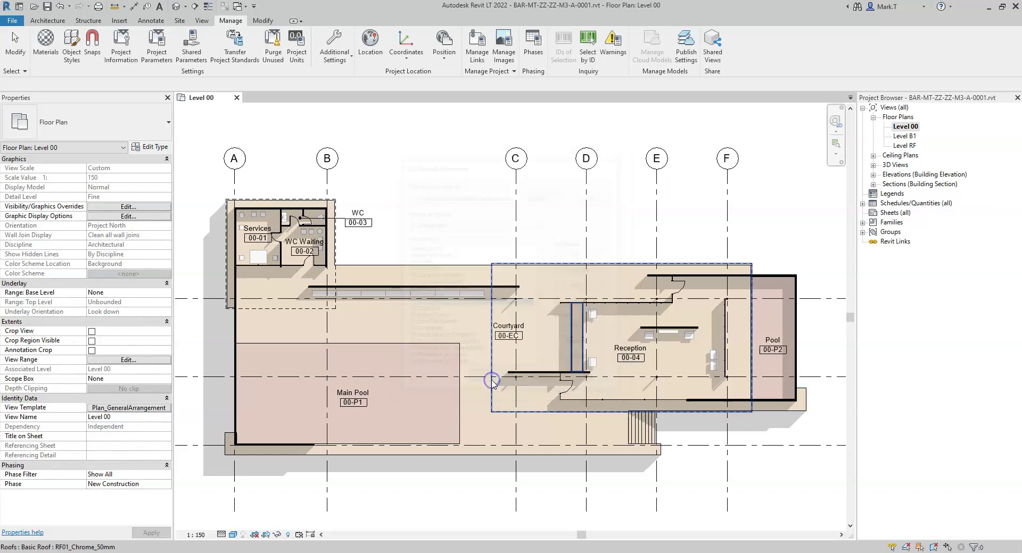
Add a project parameter based on the shared parameter IfcElevationWithFlooring from the IFC Properties group
click(166, 57)
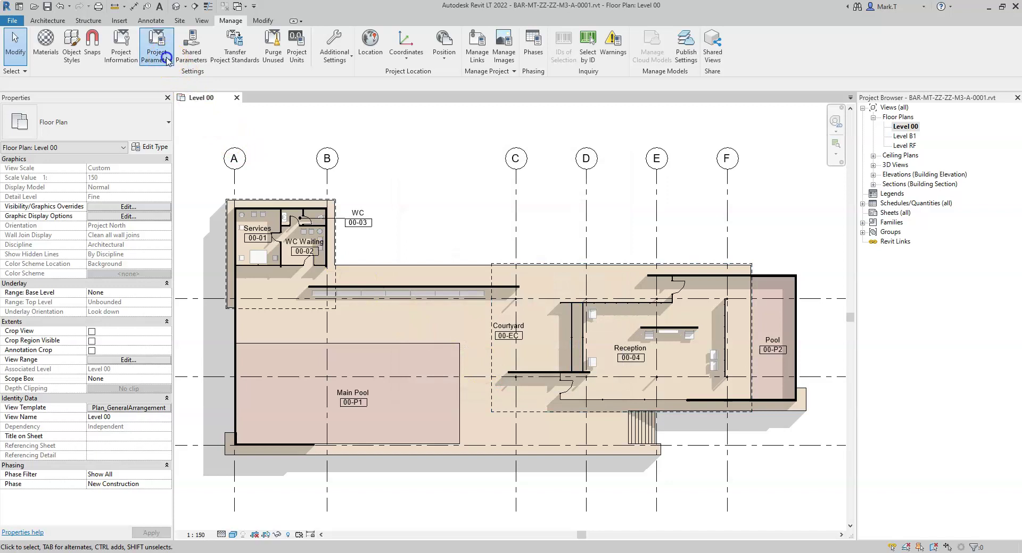
click(506, 248)
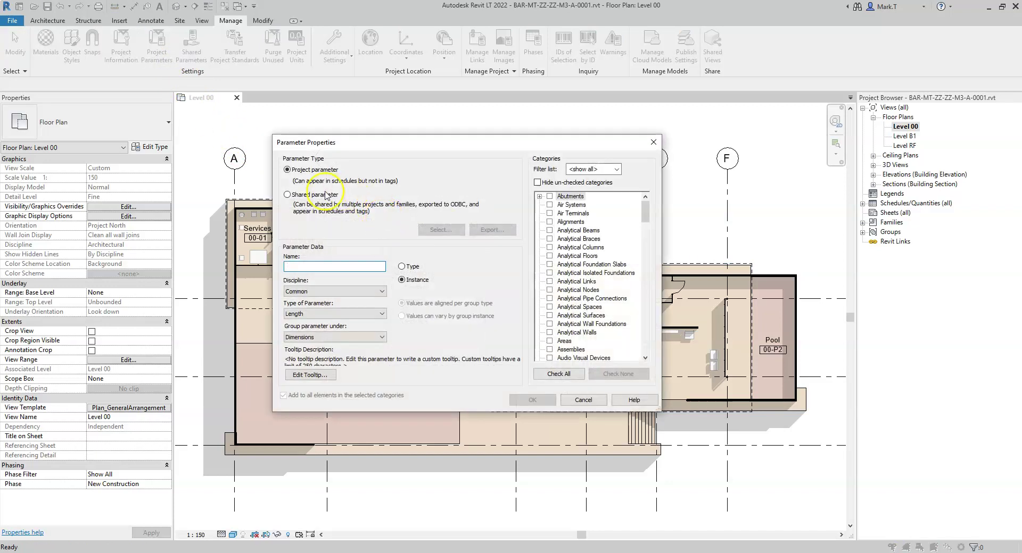
click(313, 194)
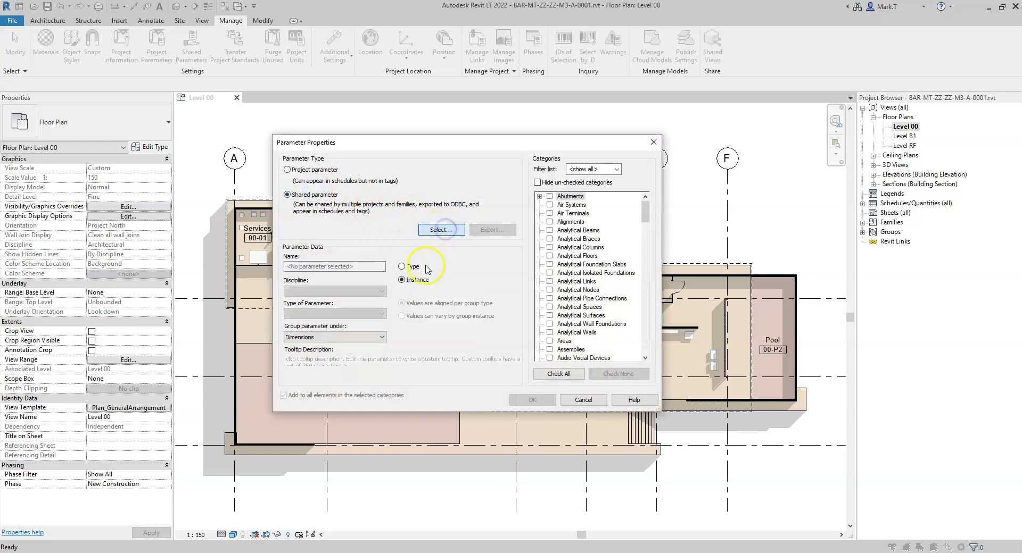
click(411, 279)
click(412, 280)
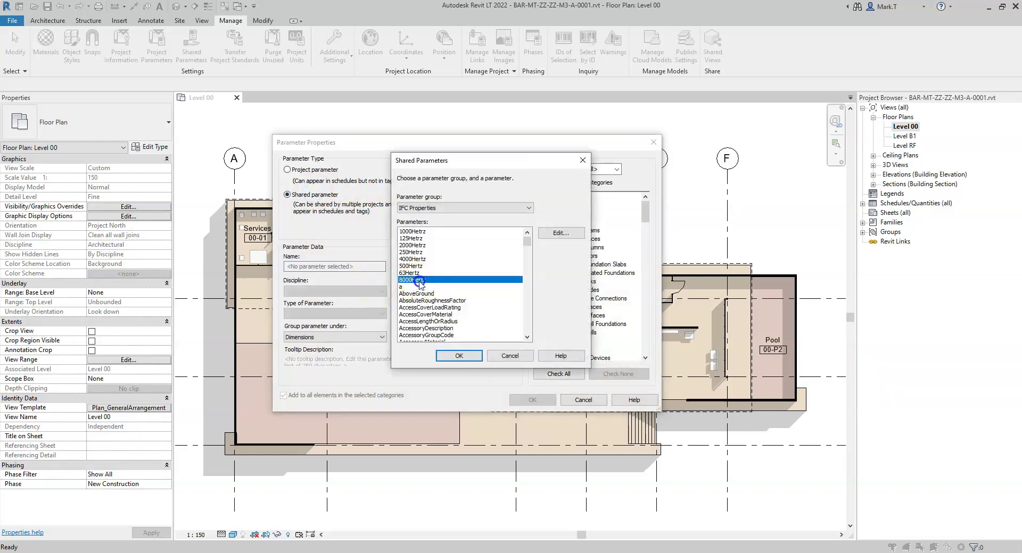
text(ifce)
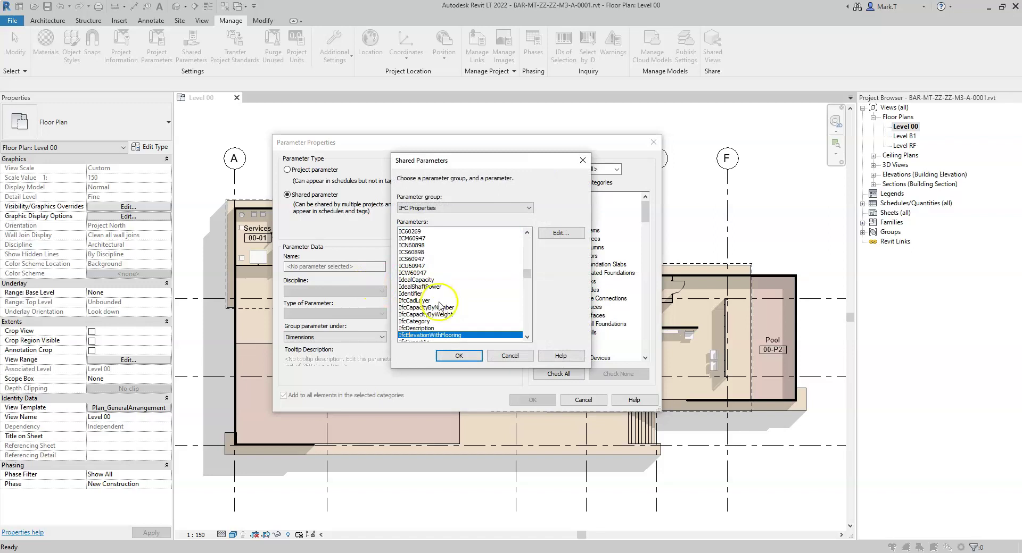
scroll(441, 317, down, 1)
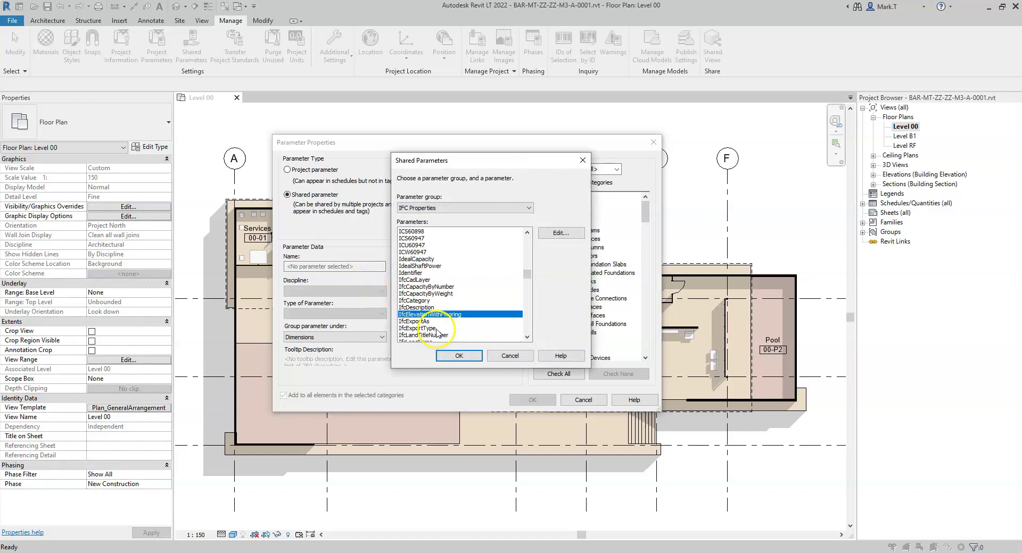
click(459, 356)
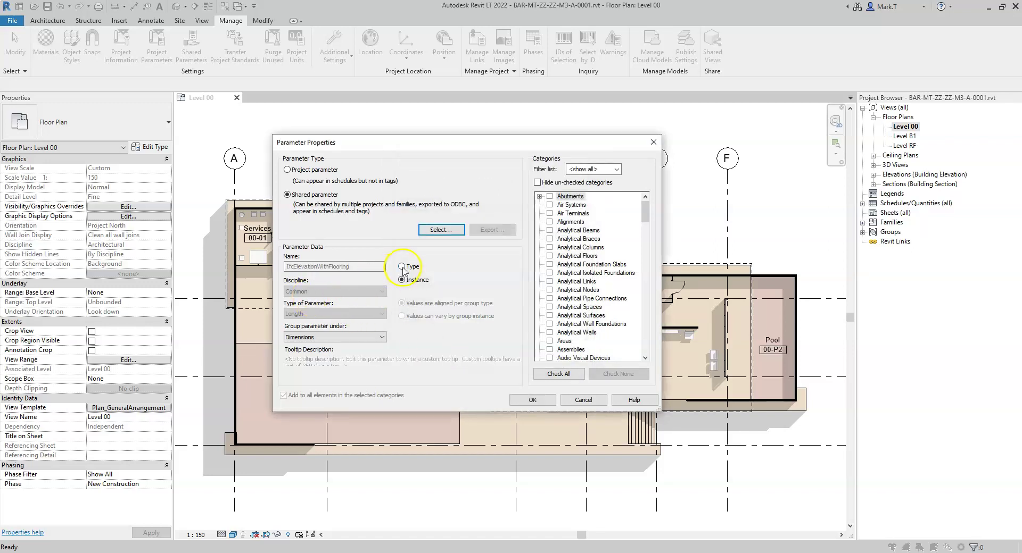
Group the IfcElevationWithFlooring parameter under IFC Parameters, assign it to the Rooms category, and confirm the project parameters
click(372, 337)
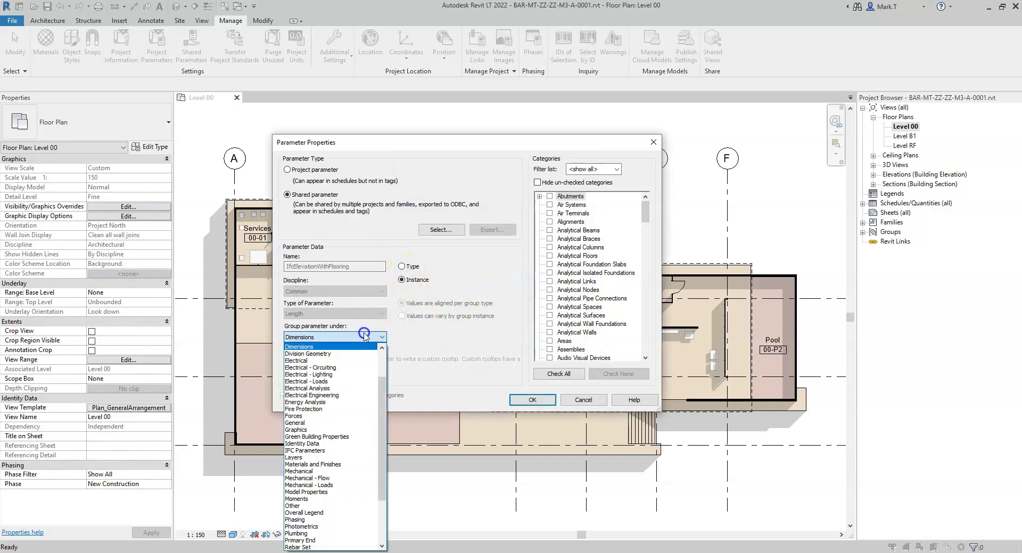
key(i)
key(i)
click(366, 337)
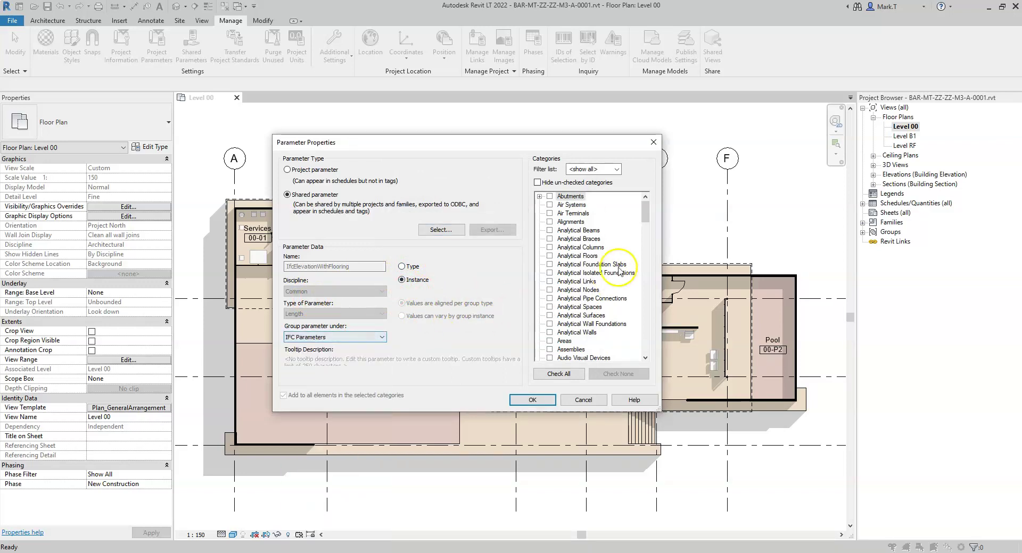
drag(645, 269, 648, 307)
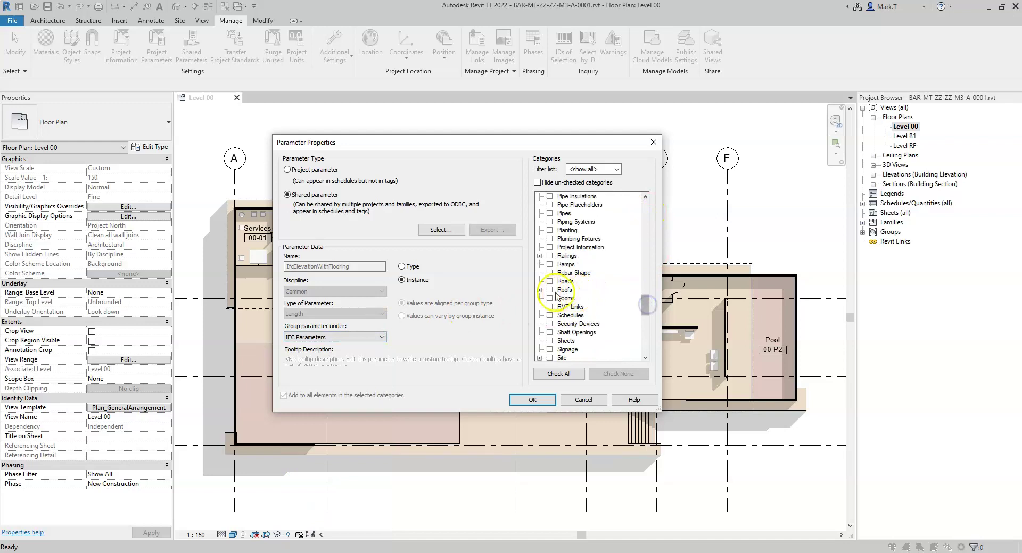
click(556, 297)
click(535, 400)
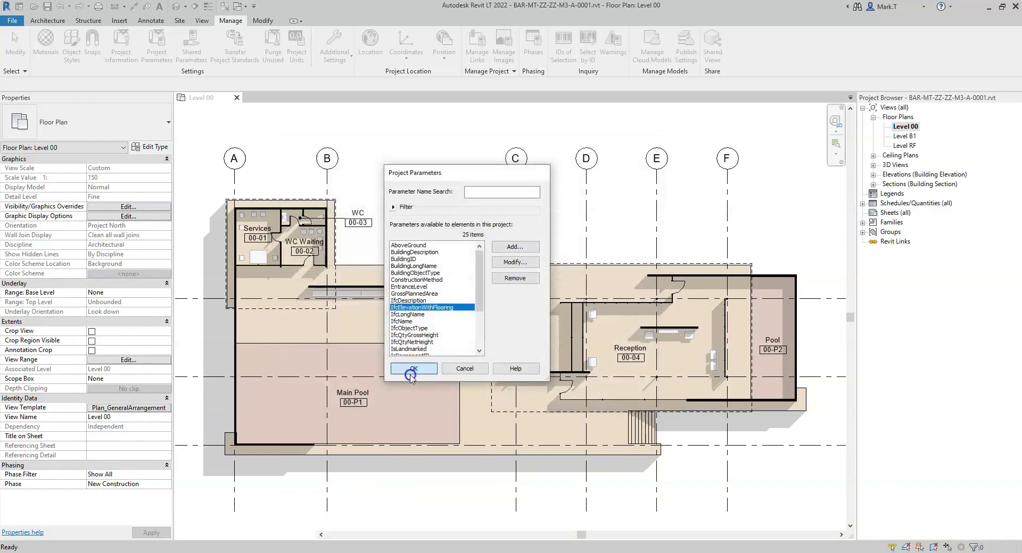
click(414, 369)
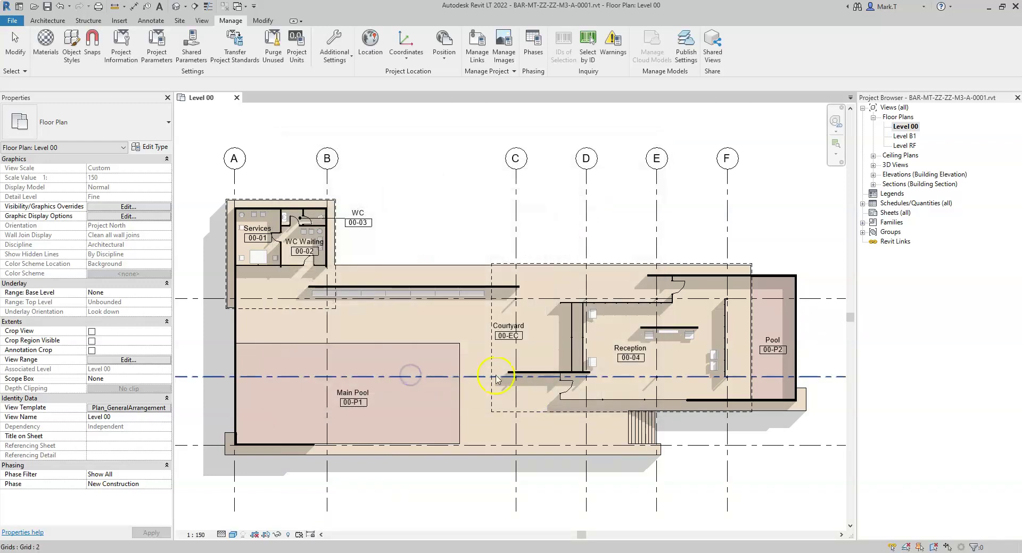
Set the Reception room's IfcElevationWithFlooring to 19000 and apply it
click(634, 361)
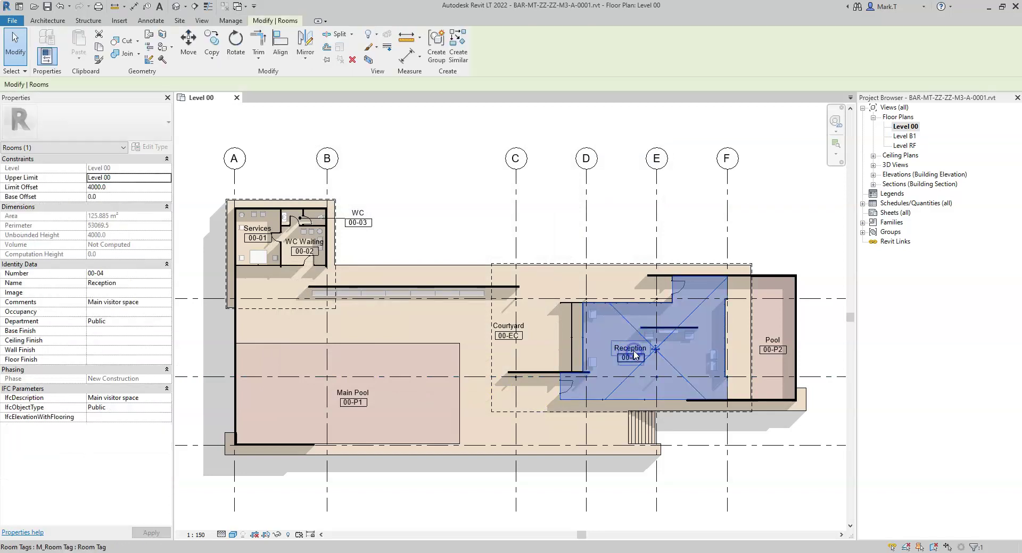
click(94, 417)
text(900)
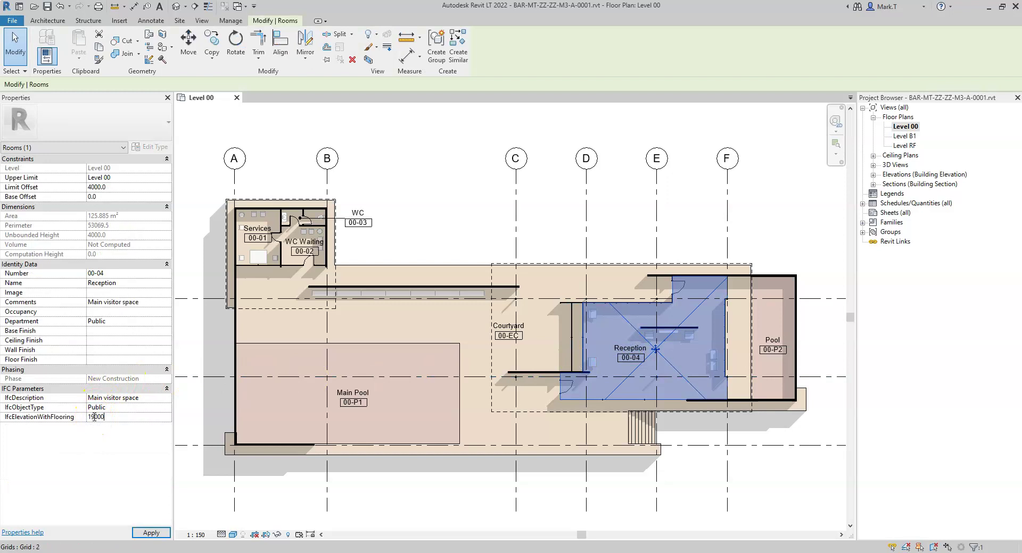
text(0)
click(143, 535)
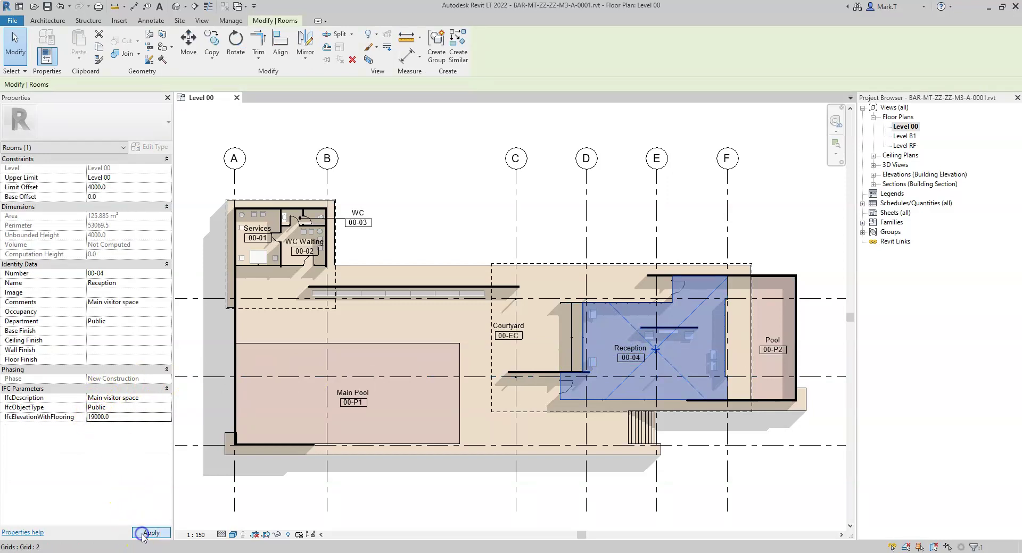
click(213, 492)
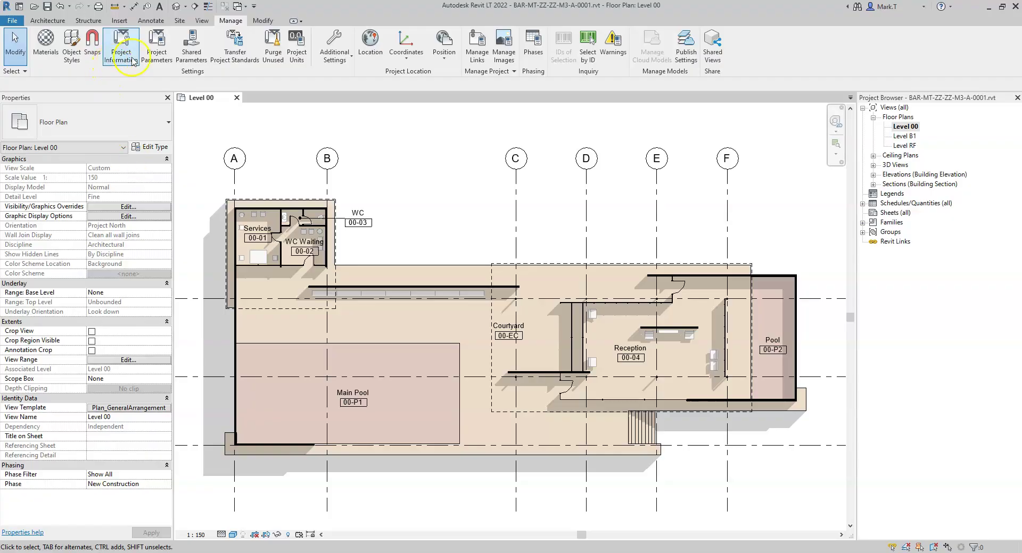
Modify the IfcName project parameter so that it also applies to the Rooms category
click(157, 51)
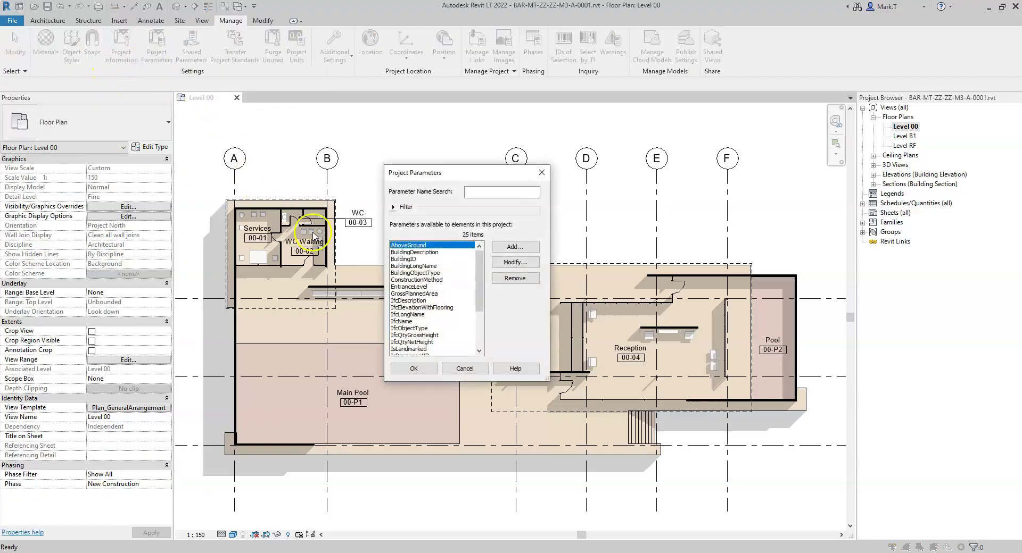
click(403, 322)
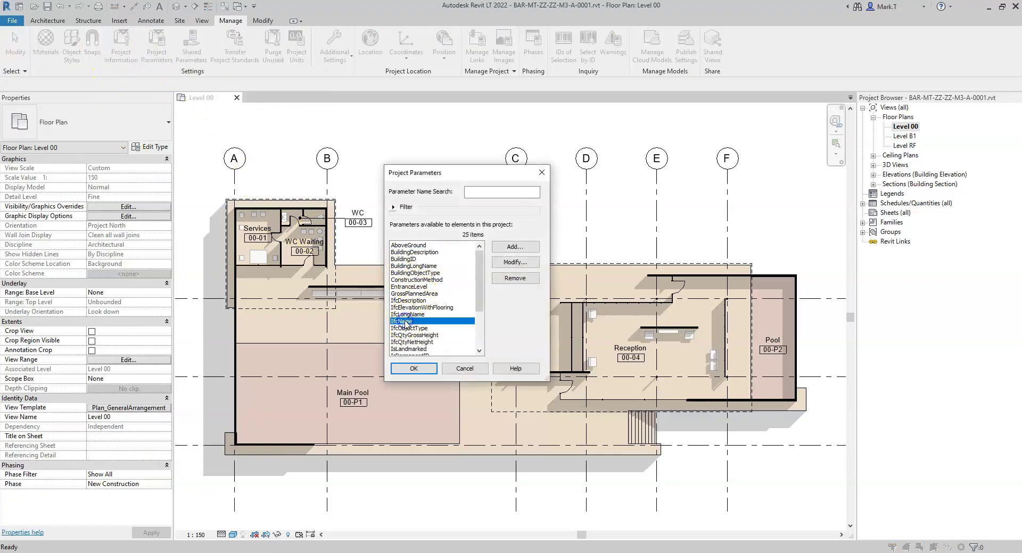
click(515, 264)
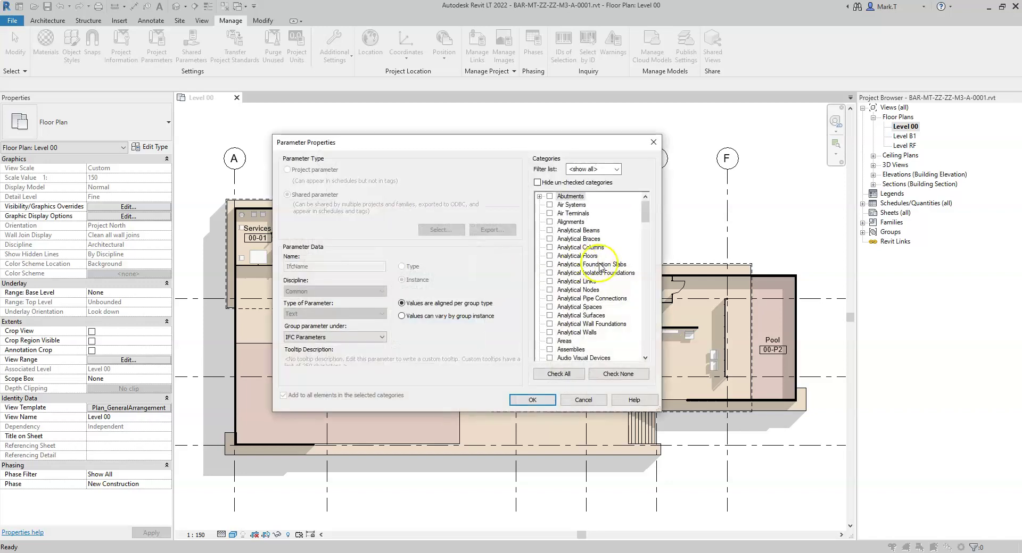
drag(645, 209, 645, 310)
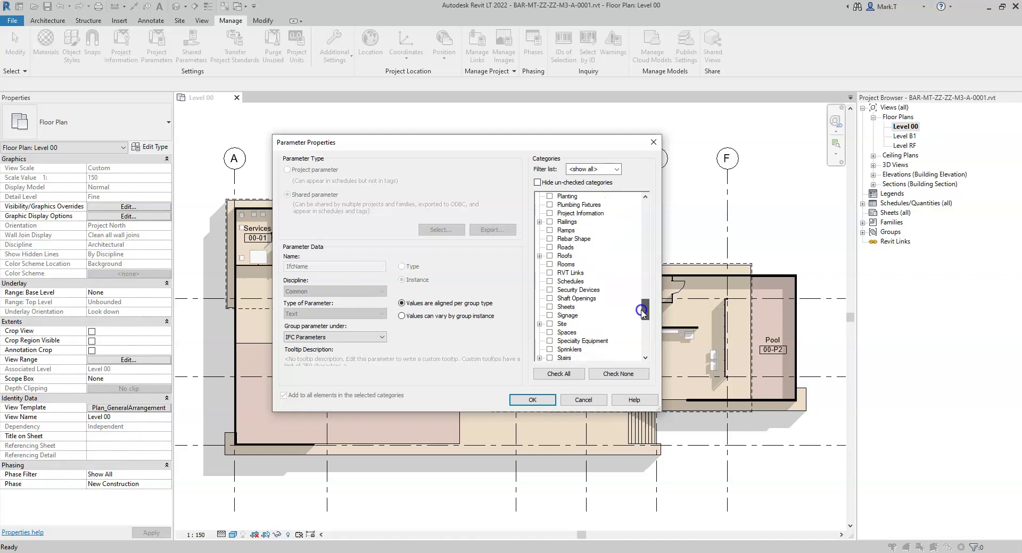
click(550, 265)
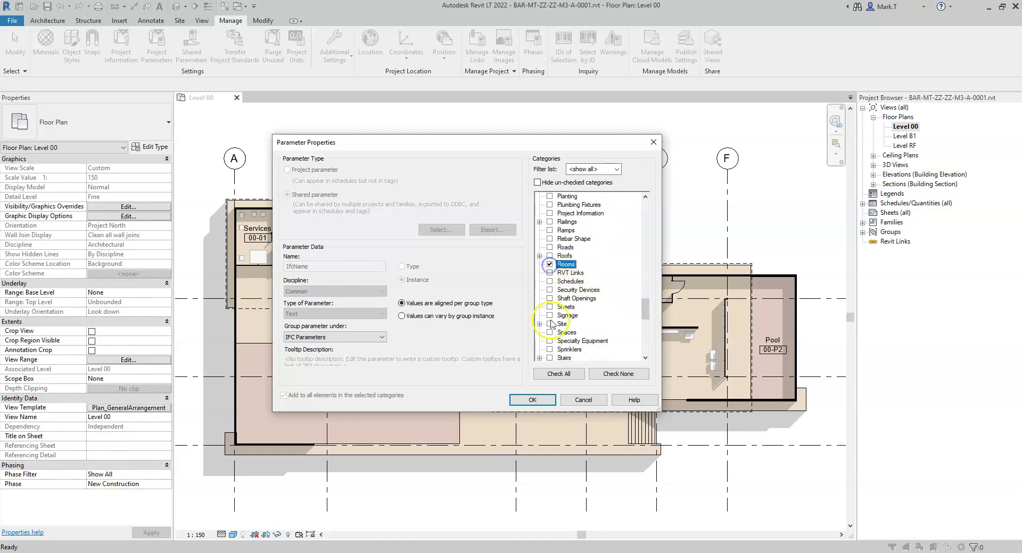
click(542, 399)
click(417, 369)
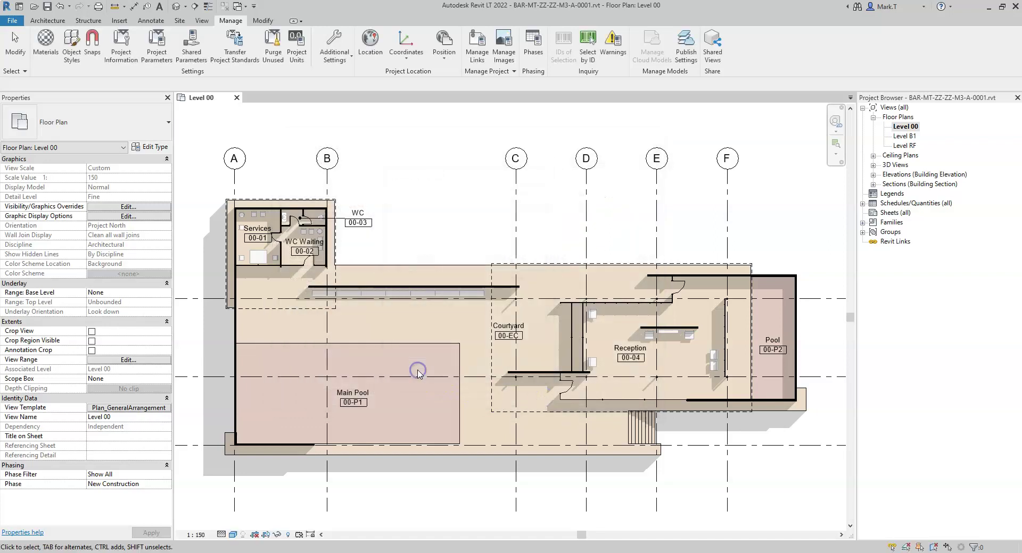
Set the Reception room's IfcName to Reception, apply it, and deselect the room
key(Tab)
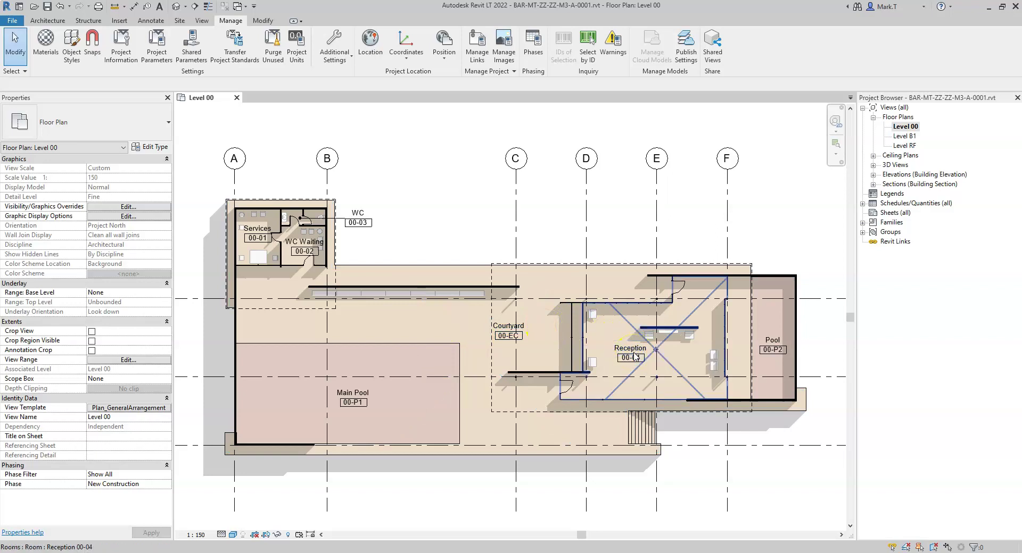
click(635, 357)
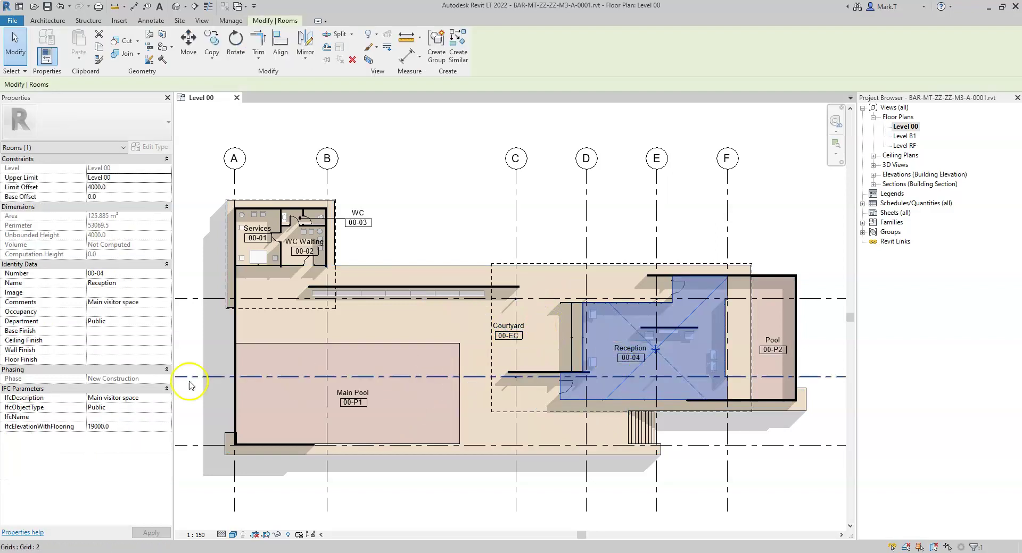
click(96, 417)
text(Reception)
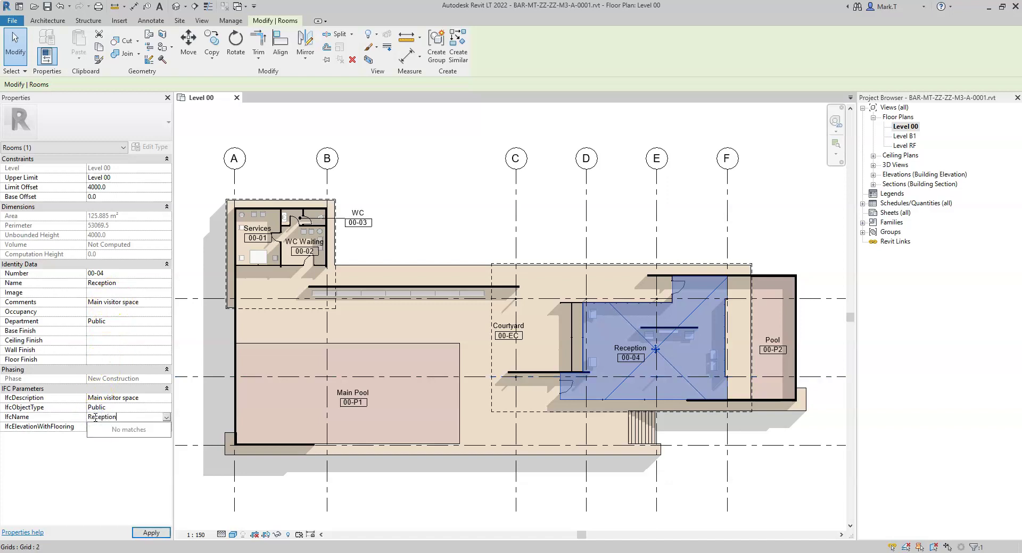
key(Return)
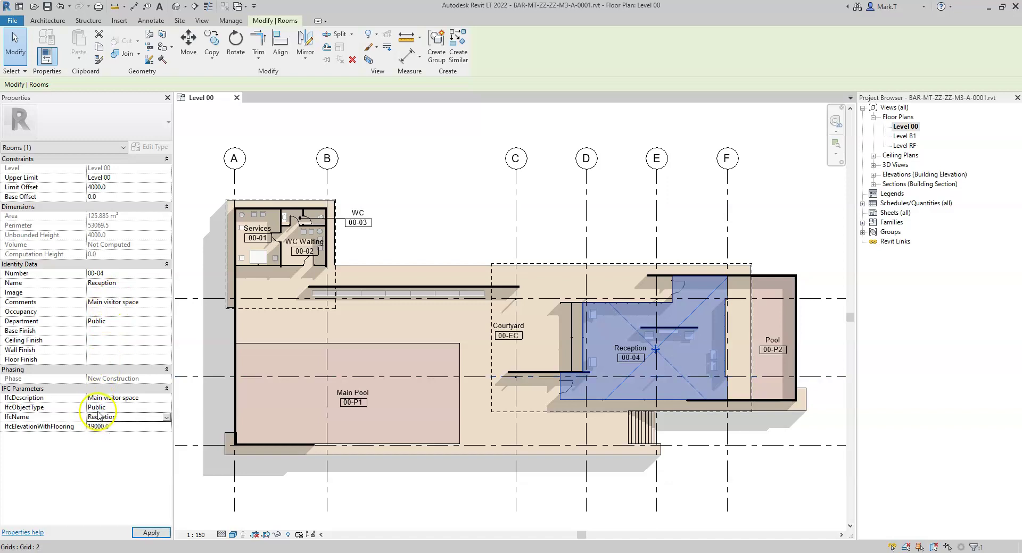
click(156, 534)
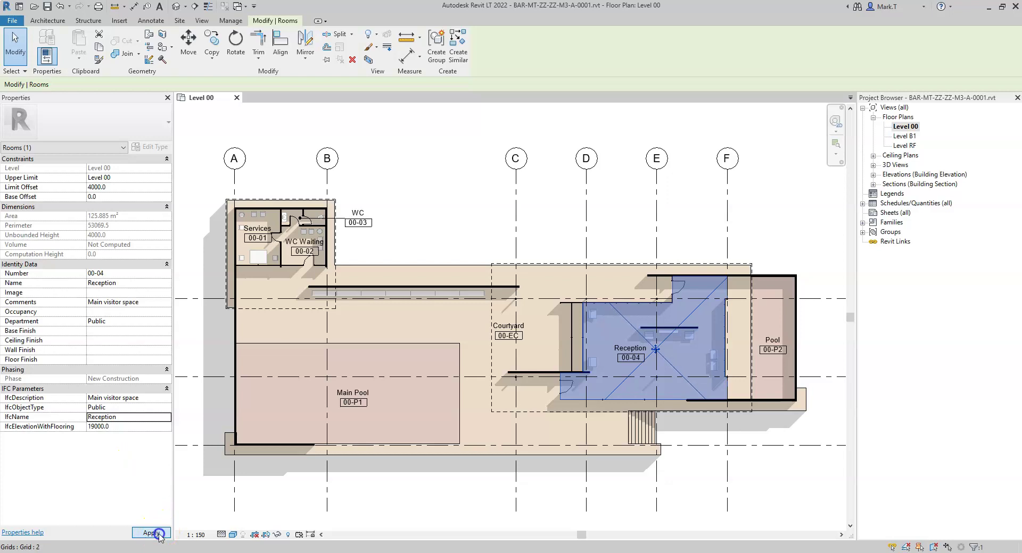
click(216, 498)
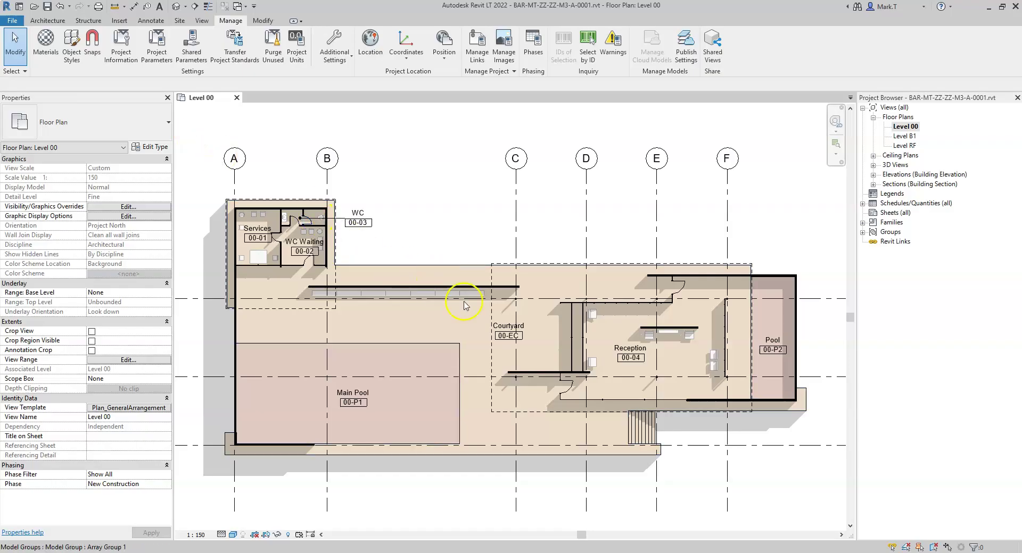
Select the Reception room on the Level 00 plan and review its IFC parameters
click(633, 354)
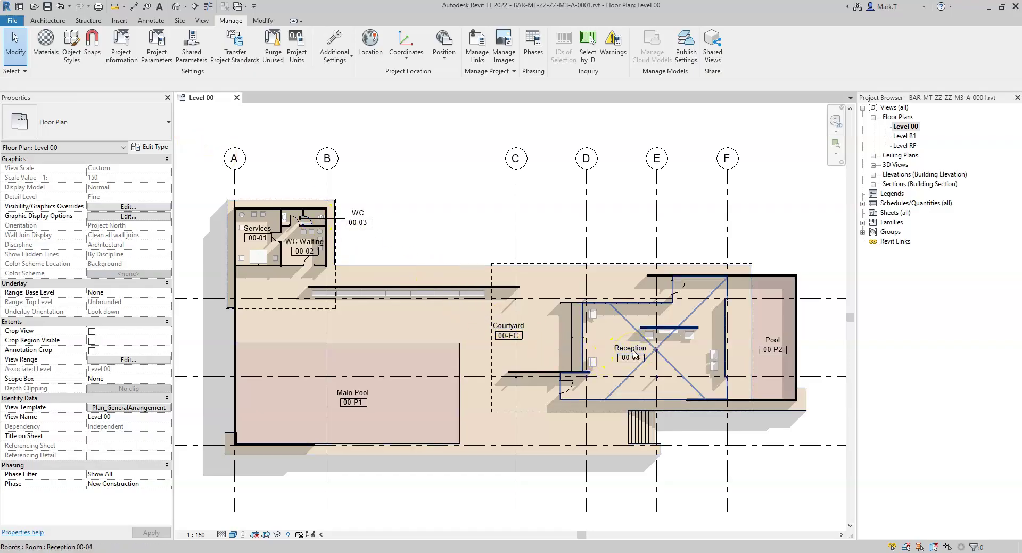
click(633, 352)
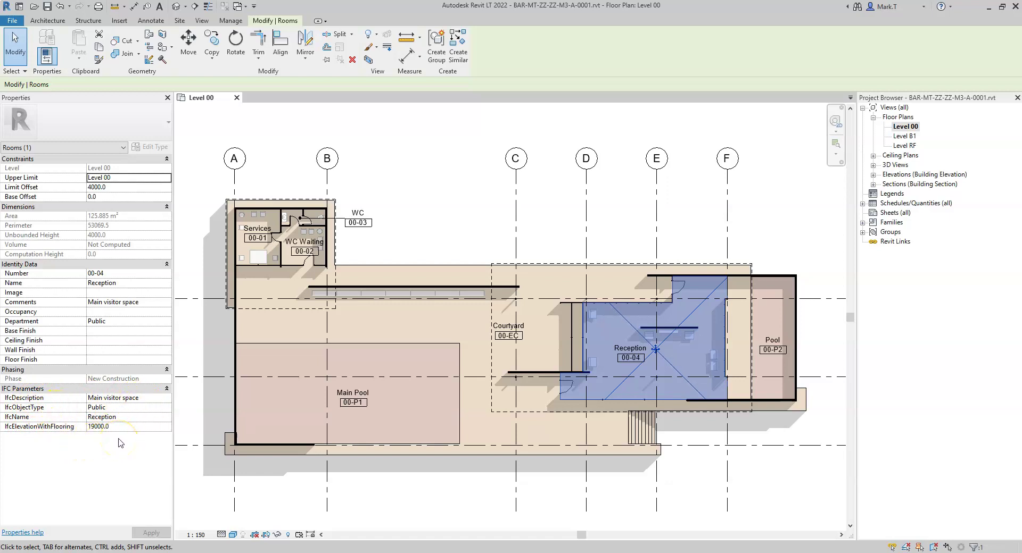
text(1)
Switch to the IFC4 documentation and examine the wall and ceiling covering properties in Pset_SpaceCoveringRequirements
key(alt+Tab)
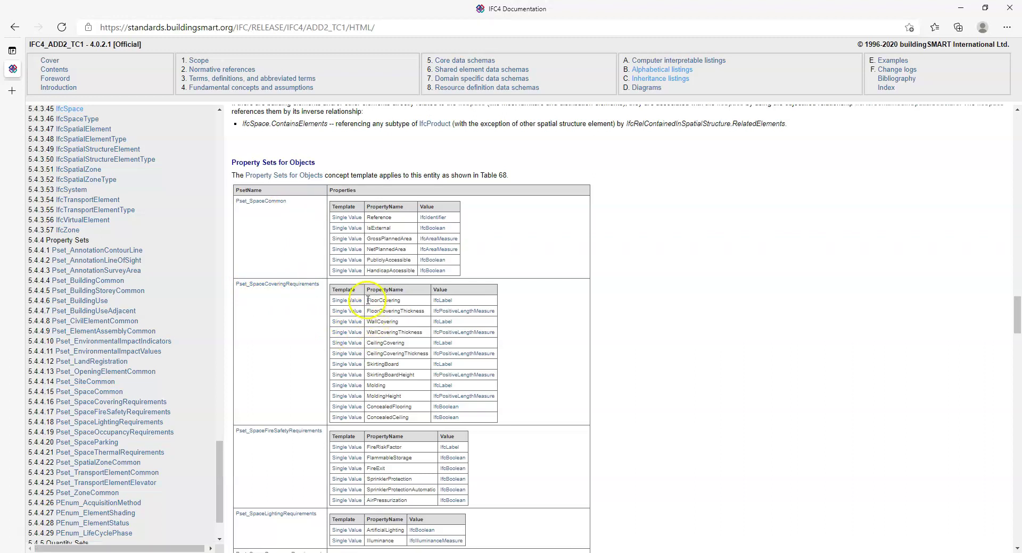
double_click(396, 321)
click(372, 343)
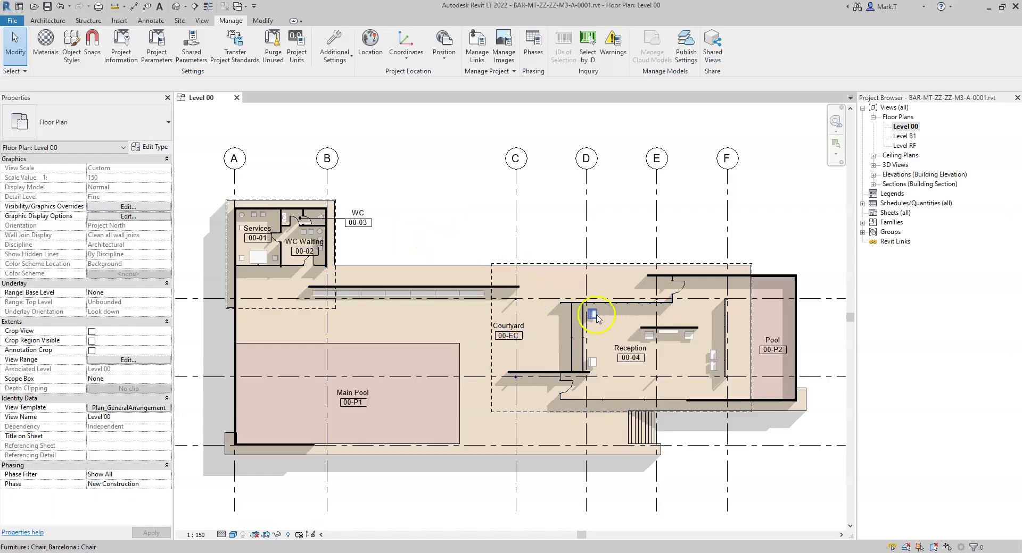
Check the Reception room in Revit, and inspect its exported IfcSpace properties in DDS-CAD Viewer
click(628, 350)
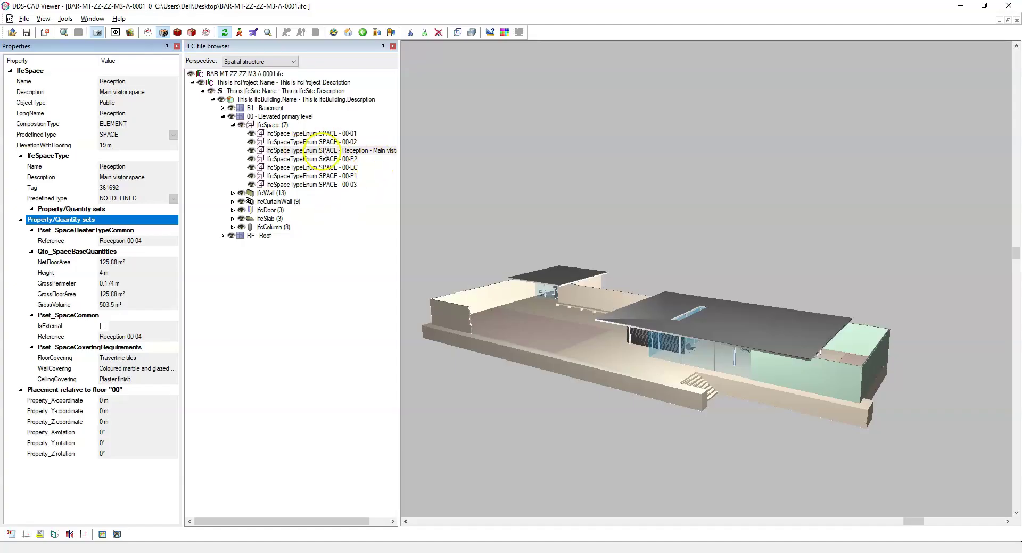
click(328, 152)
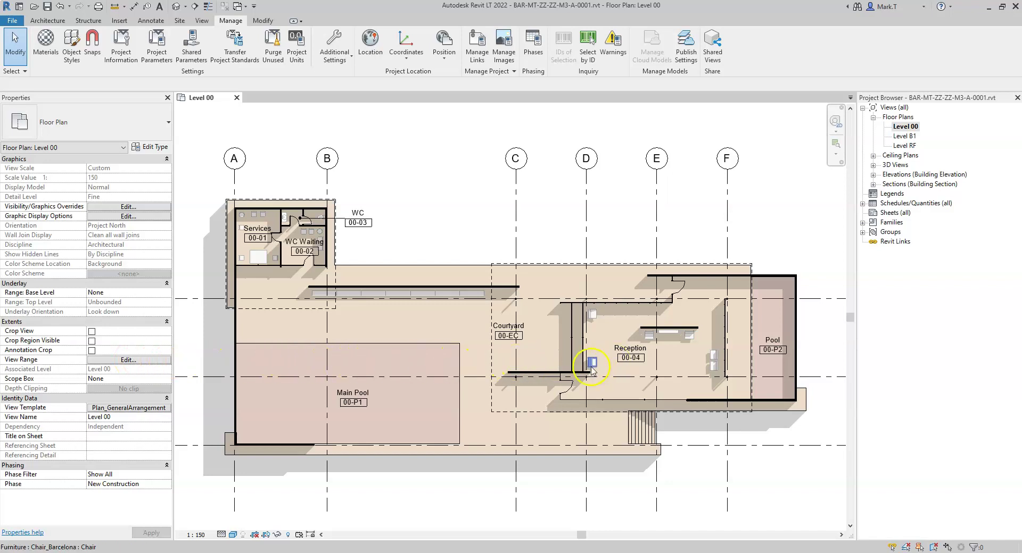
In Revit, move the Reception room's Floor Finish text, Travertine tiles, into its FloorCovering parameter
key(Tab)
click(638, 358)
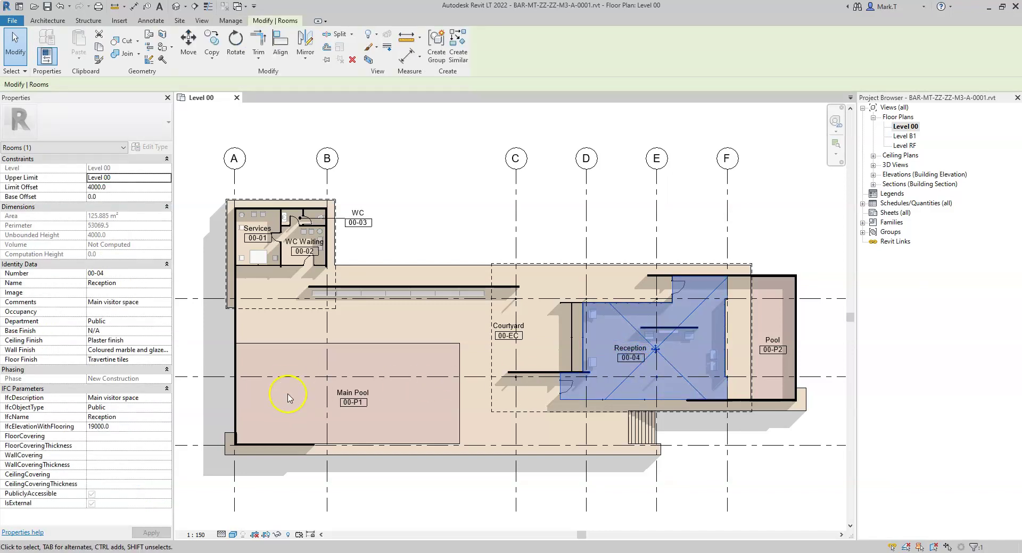
click(137, 359)
key(ctrl+c)
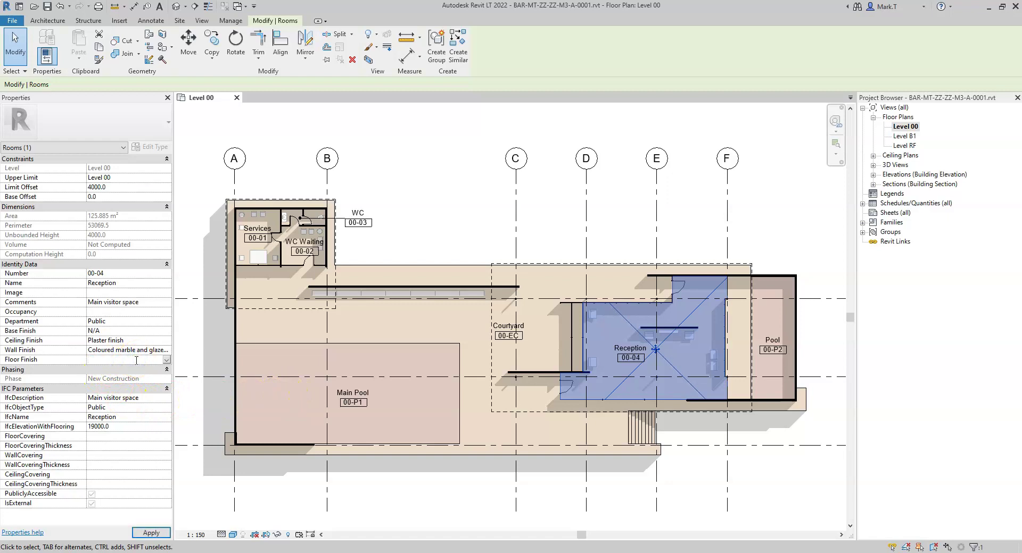
click(110, 436)
key(ctrl+v)
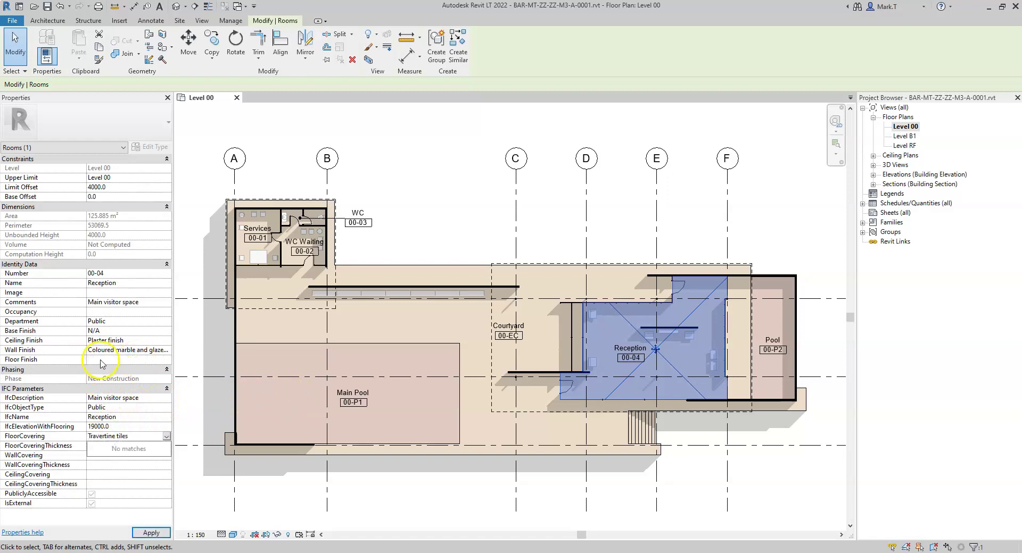
Move the Reception room's Wall Finish text about coloured marble and glazed facade into its WallCovering parameter
click(91, 349)
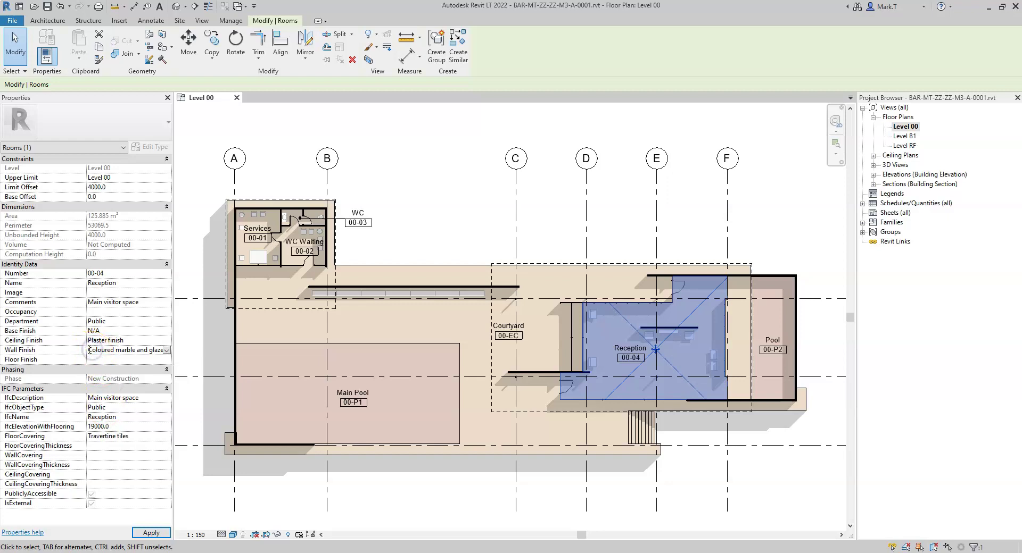
click(90, 349)
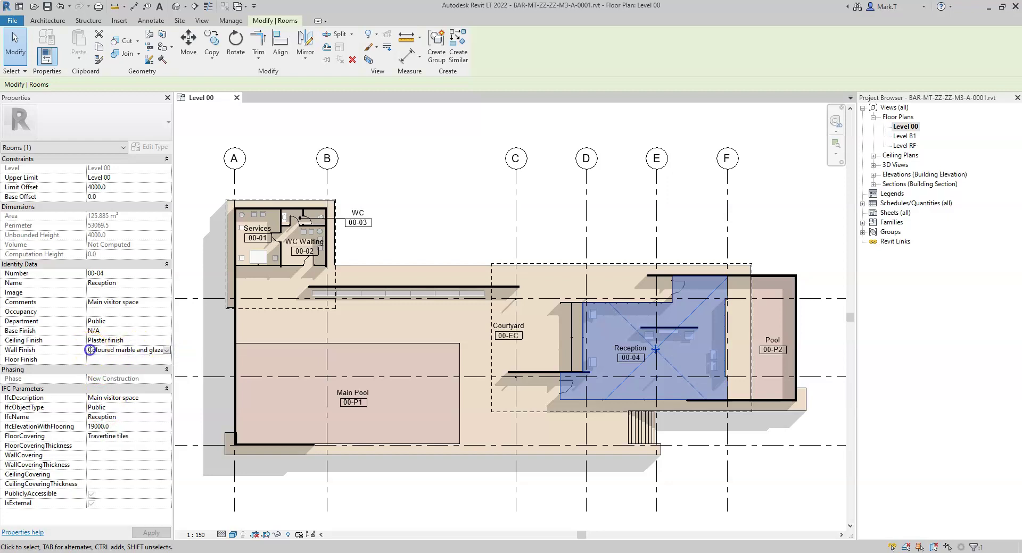
key(ctrl+x)
click(104, 456)
key(ctrl+v)
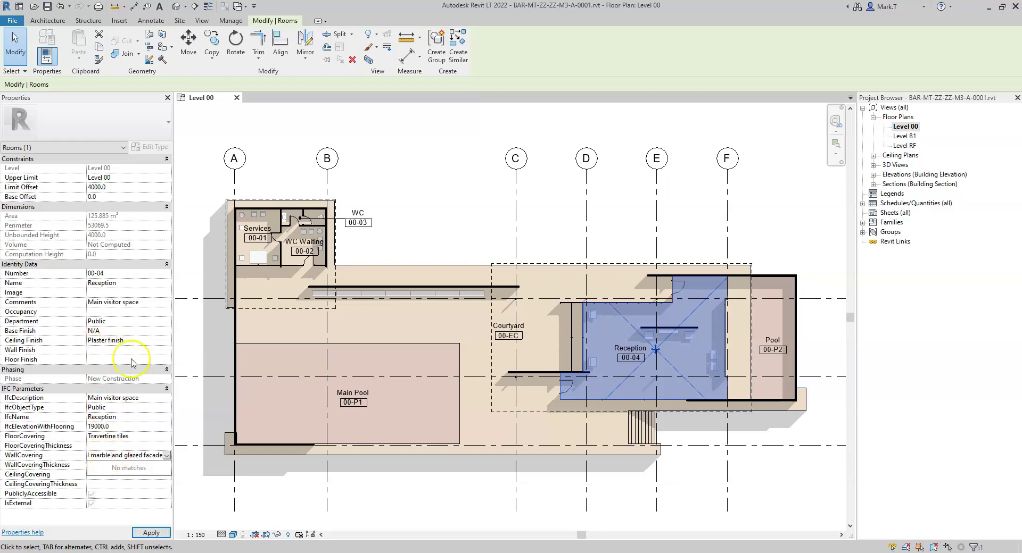
Move the Reception room's Ceiling Finish text, Plaster finish, into CeilingCovering and set FloorCoveringThickness to 50
click(131, 340)
key(ctrl+x)
click(107, 474)
key(ctrl+v)
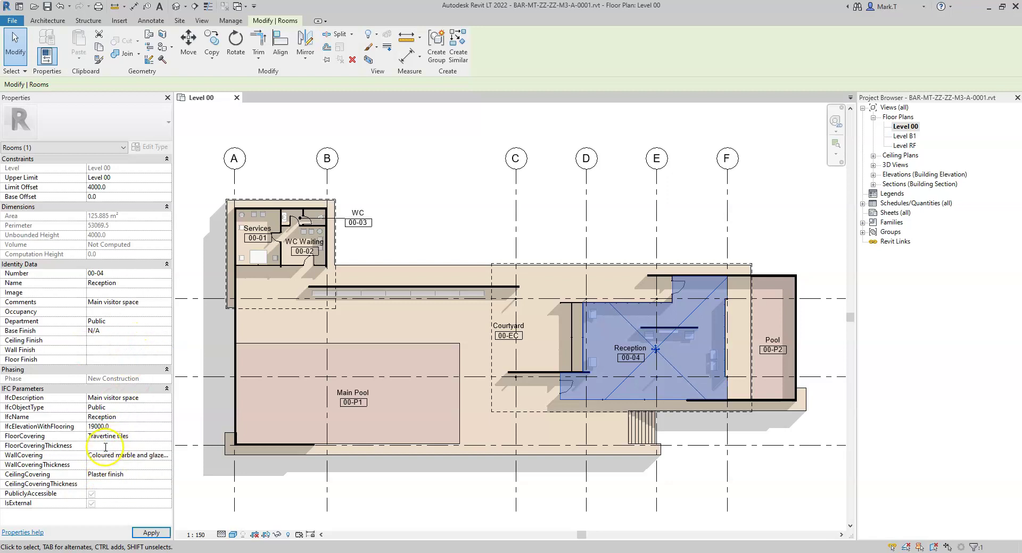
click(105, 447)
text(50.0)
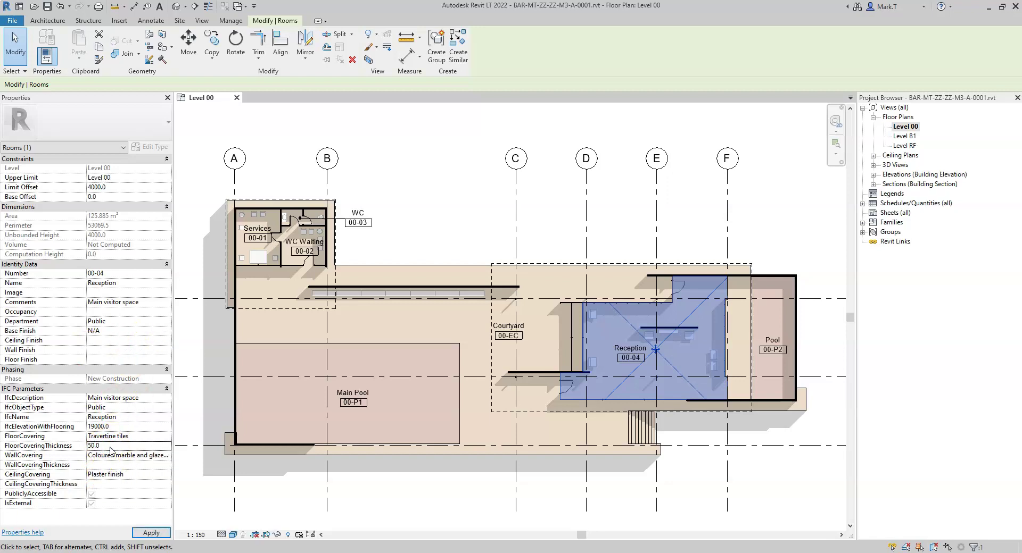
Set the Reception room's WallCoveringThickness to 75 and its CeilingCoveringThickness to 5
click(103, 466)
text(75.0)
click(101, 485)
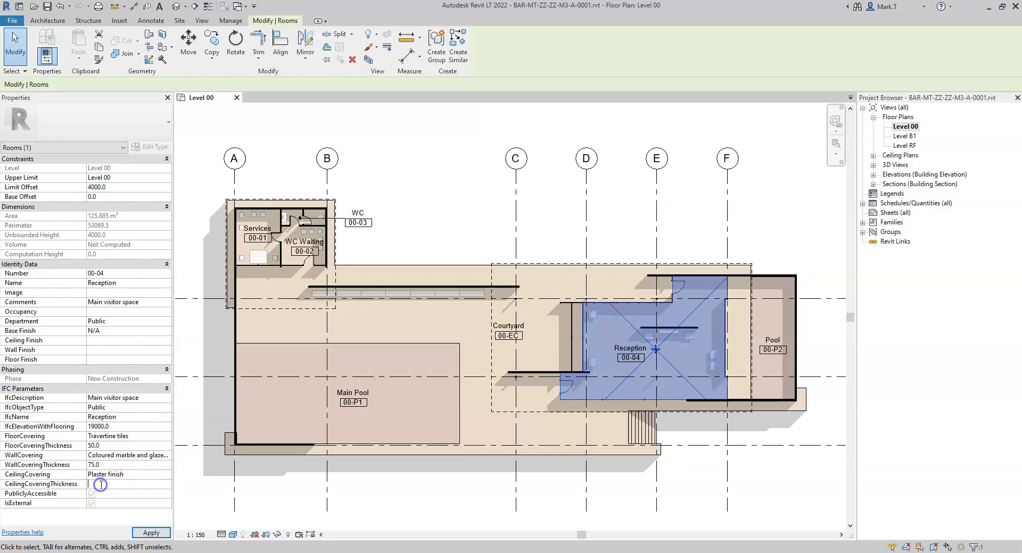
click(93, 483)
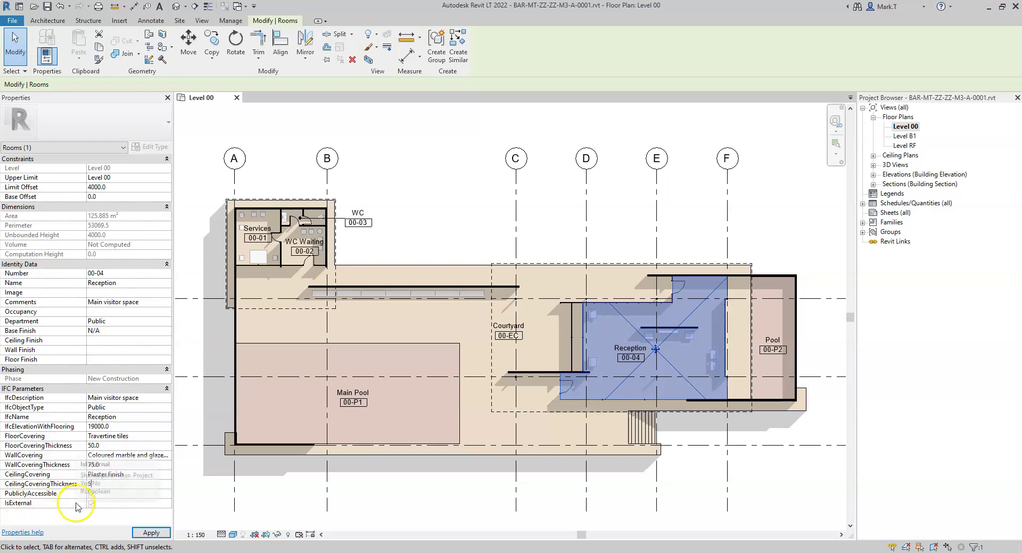
Enable PubliclyAccessible and IsExternal for the Reception room, and apply the changed properties
click(91, 494)
click(91, 504)
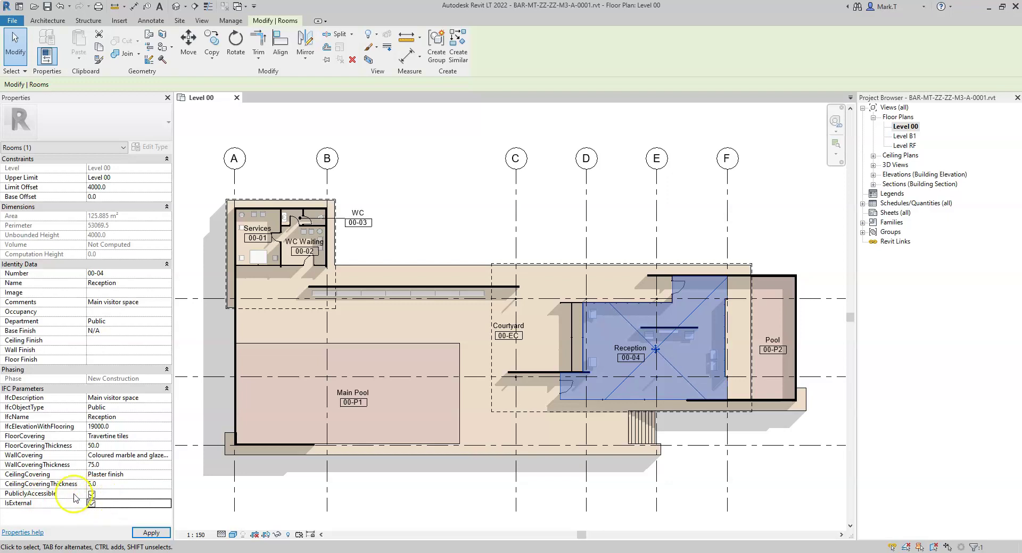
click(151, 532)
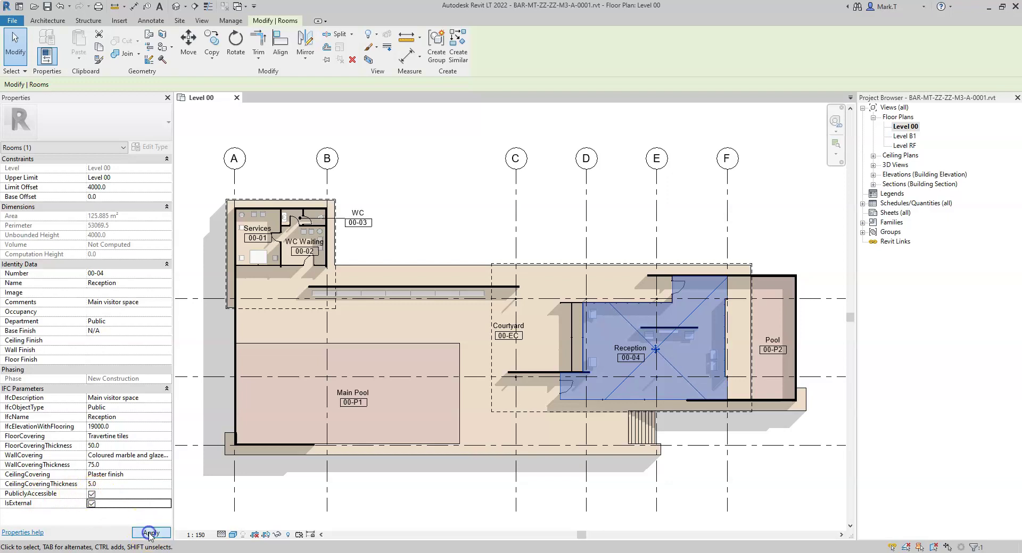
click(279, 506)
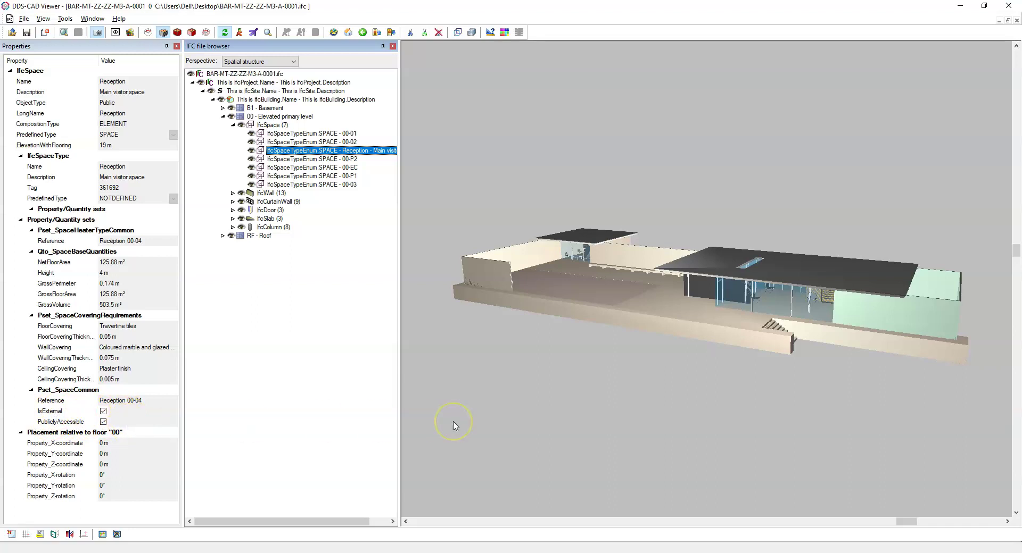
In DDS-CAD Viewer, review the exported Reception space's covering requirements, common properties and base quantities
click(475, 409)
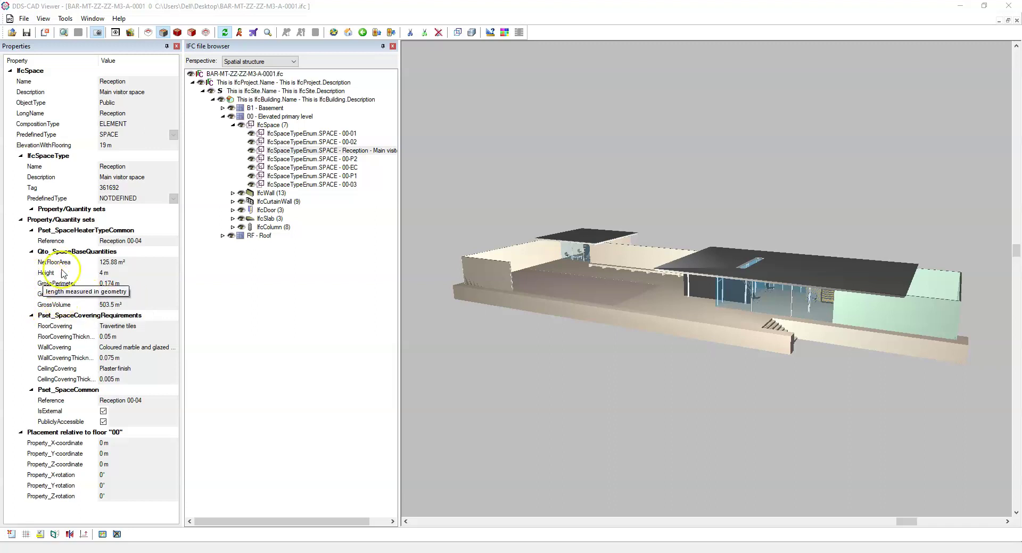
key(alt+Tab)
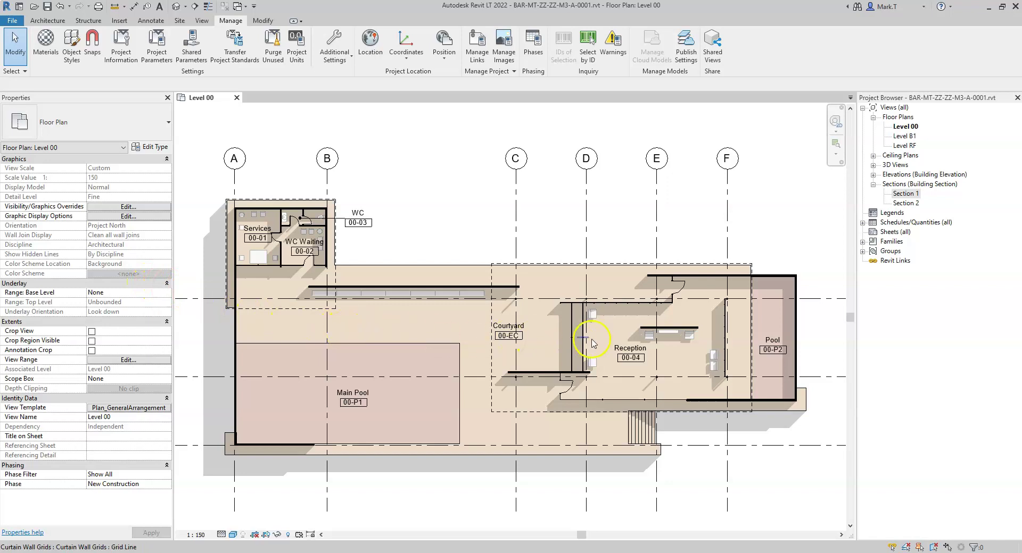
In Revit, show the Reception room in the Section 1 view and set its Limit Offset to 3200
click(630, 325)
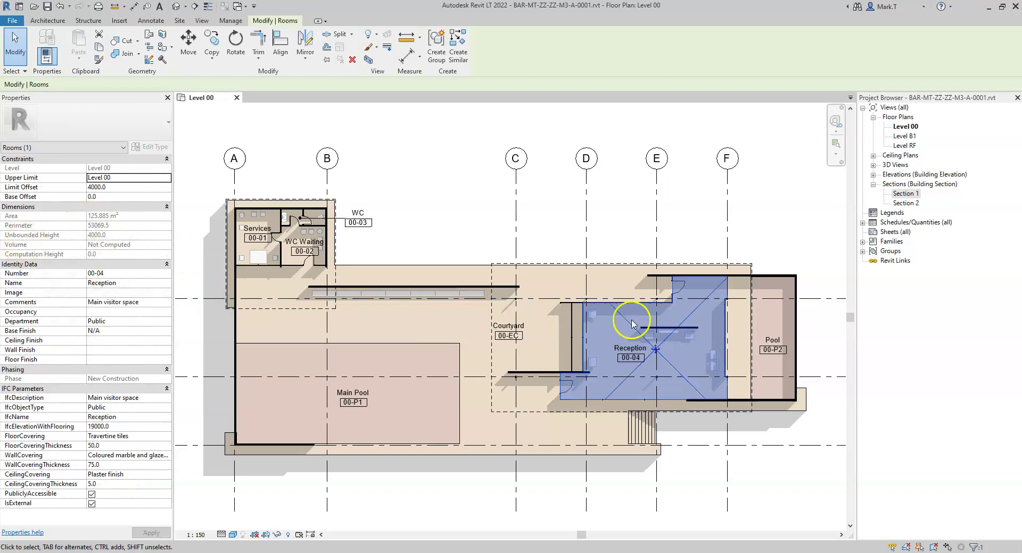
double_click(906, 193)
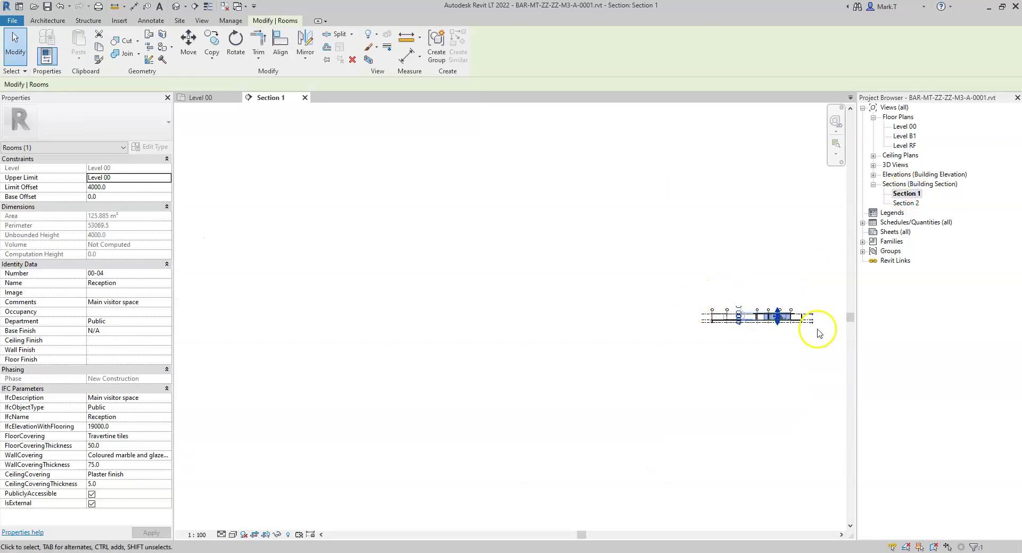
scroll(799, 325, up, 5)
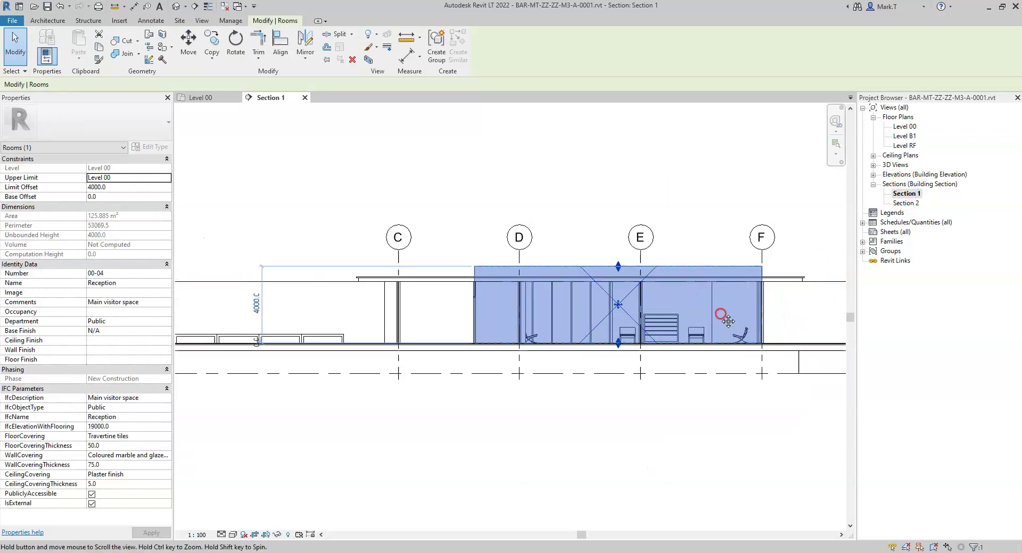
middle_drag(725, 331, 578, 333)
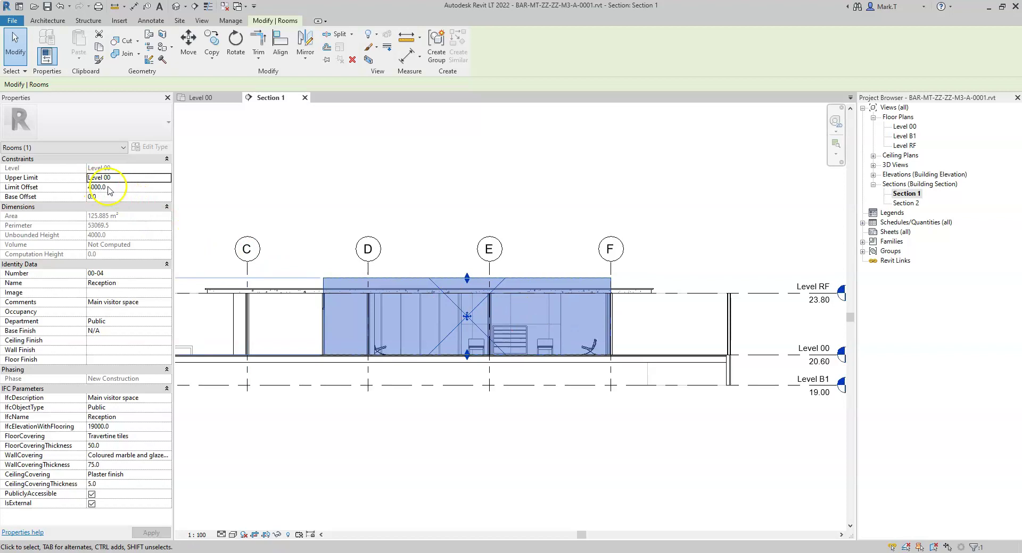
scroll(396, 281, up, 1)
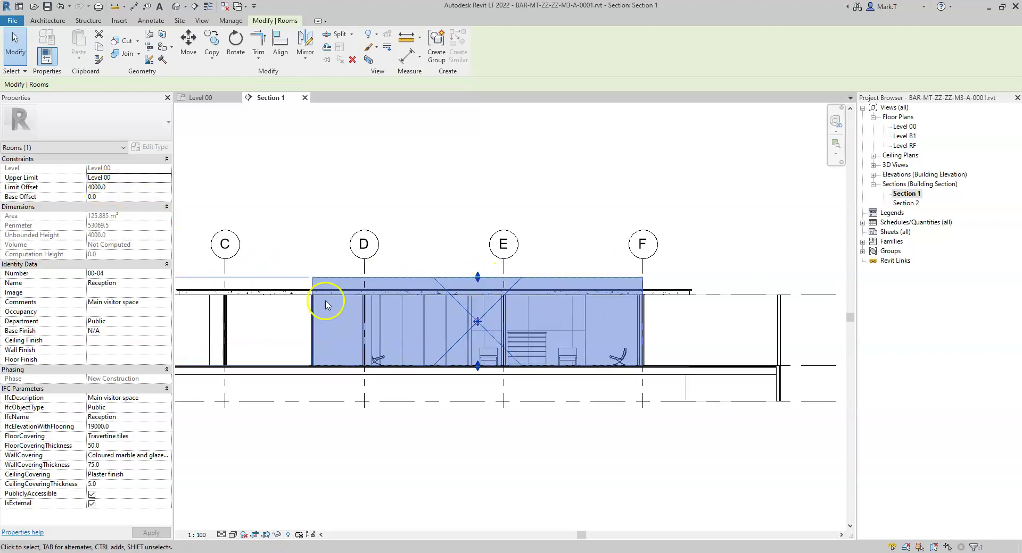
click(117, 186)
text(3)
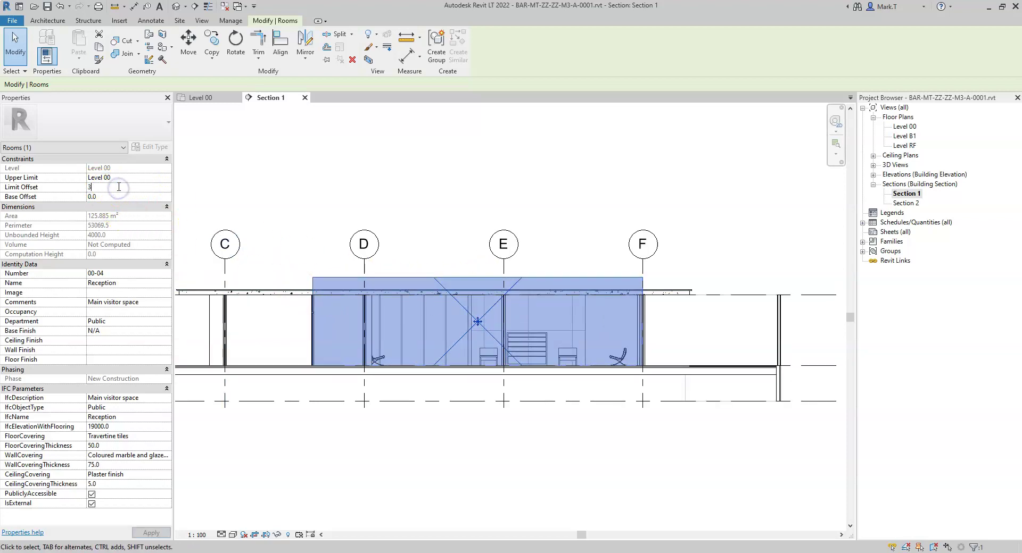
text(200)
key(Return)
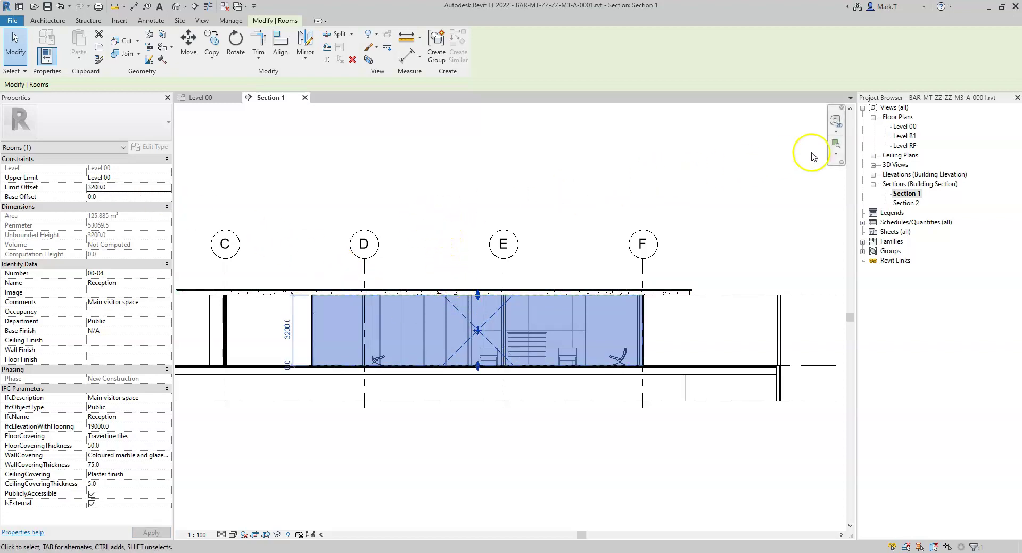
Return to the Level 00 floor plan and set the Reception room's IfcQtyGrossCeilingArea to 122 m², applying the change
double_click(904, 126)
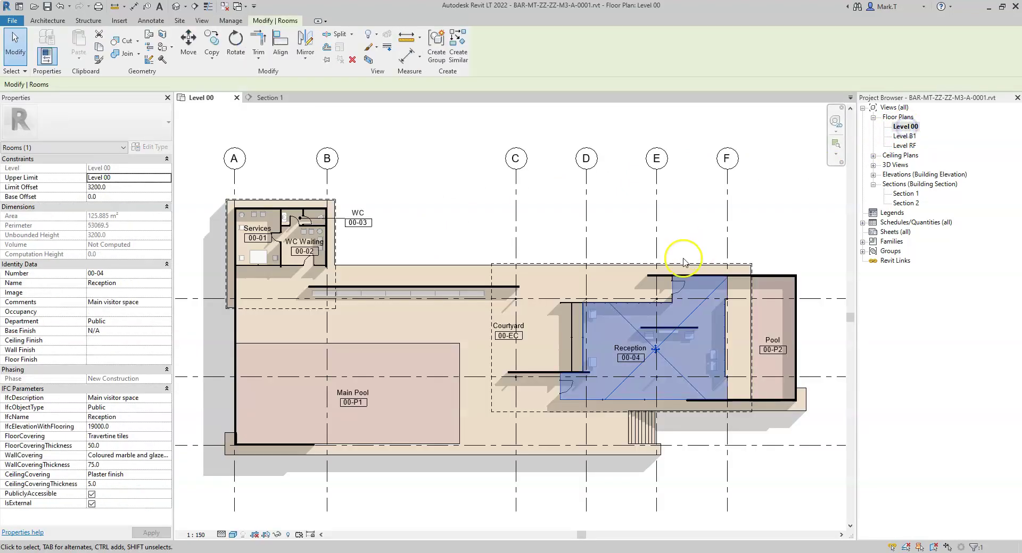
click(625, 237)
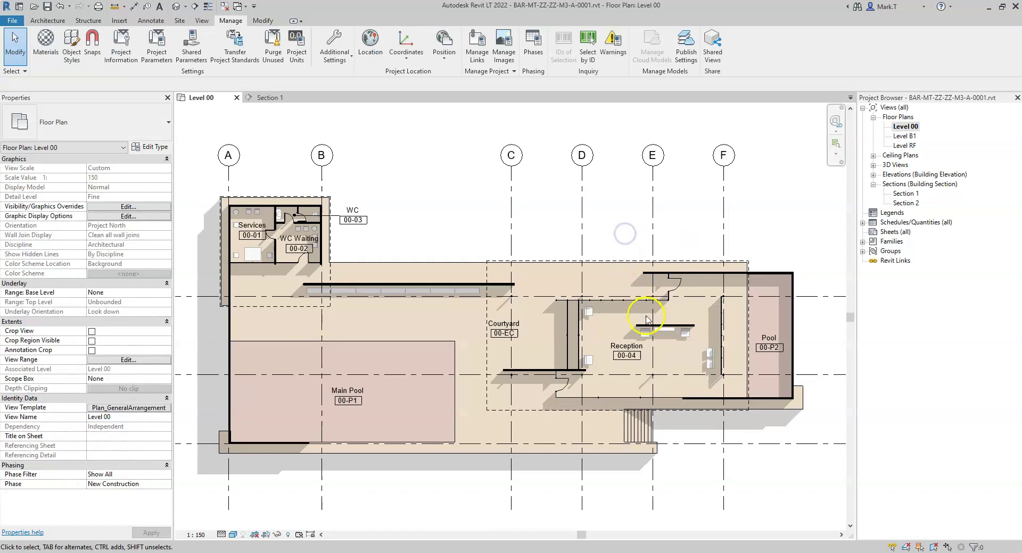
click(665, 359)
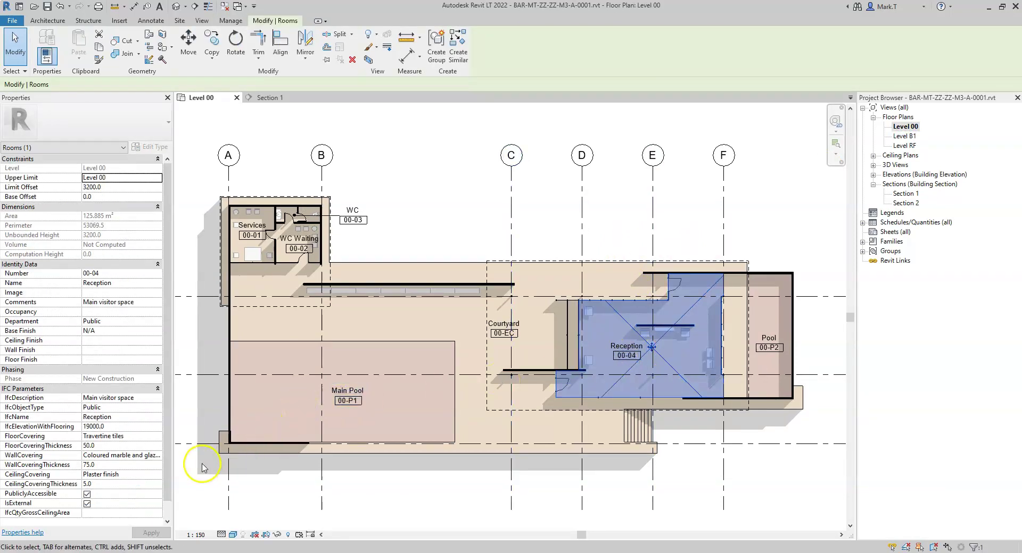
scroll(163, 509, down, 1)
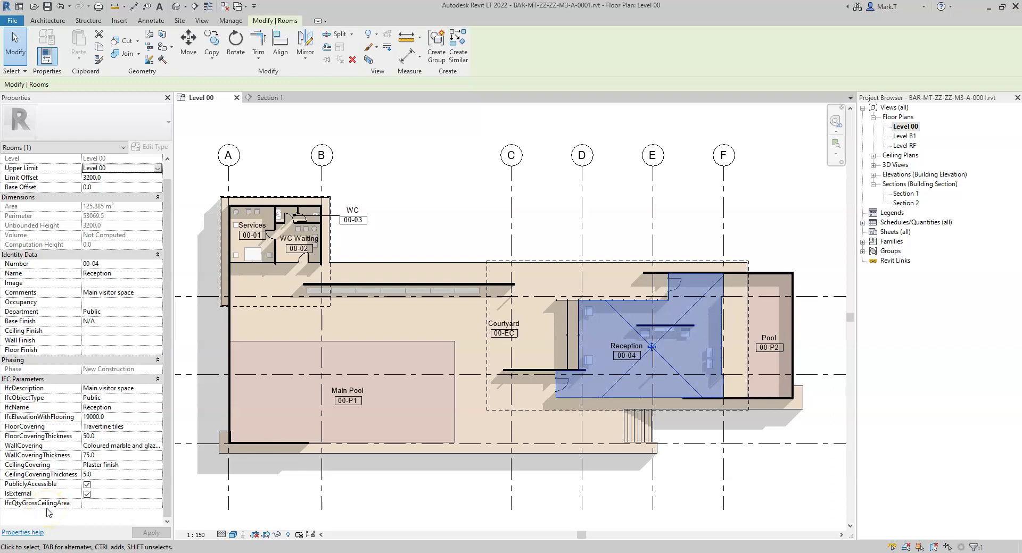
click(104, 504)
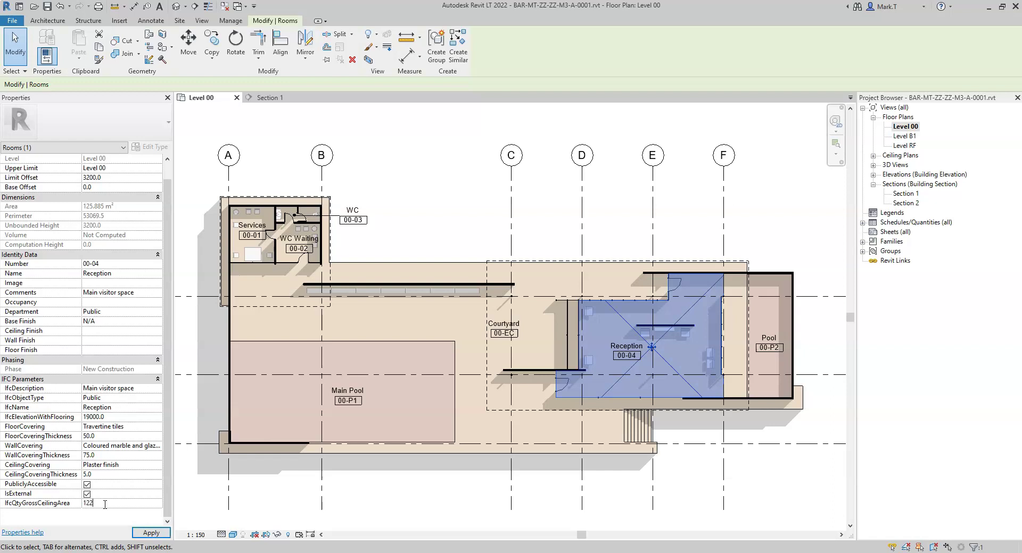
key(Return)
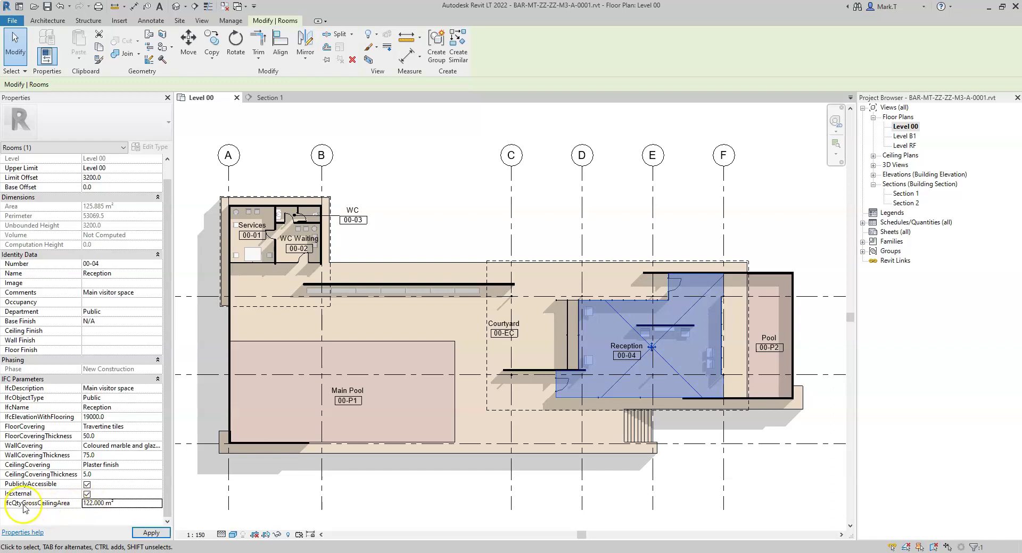
click(133, 503)
click(135, 504)
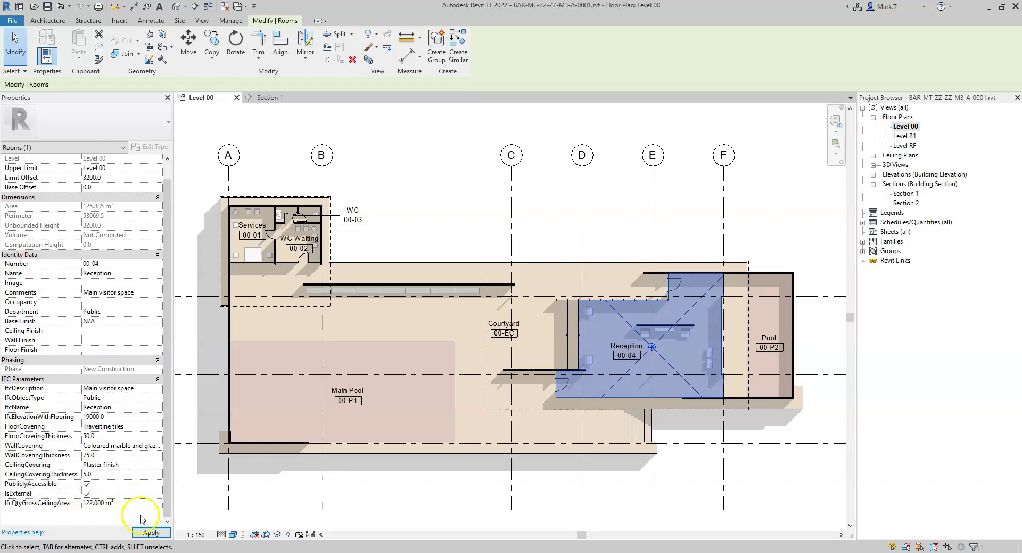
click(150, 533)
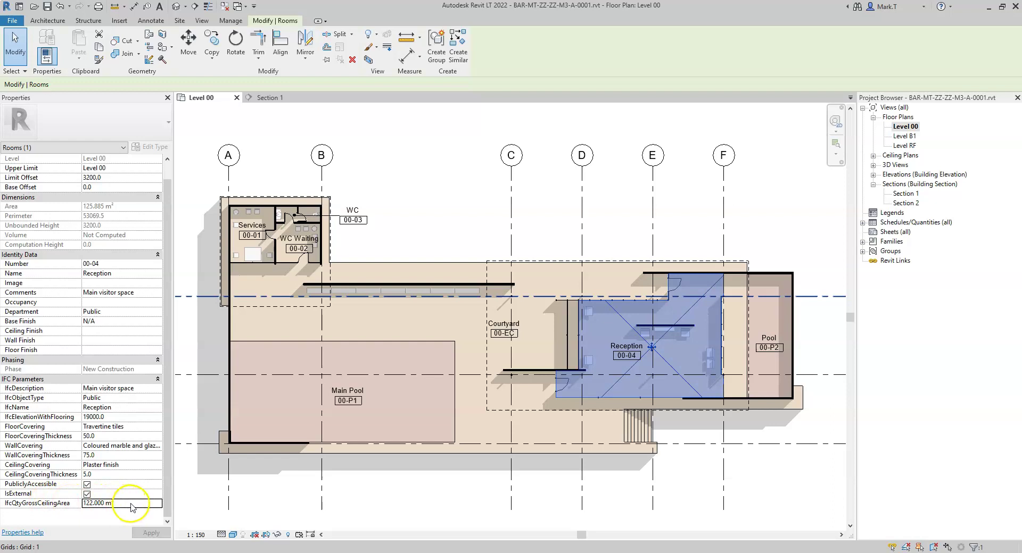
click(389, 501)
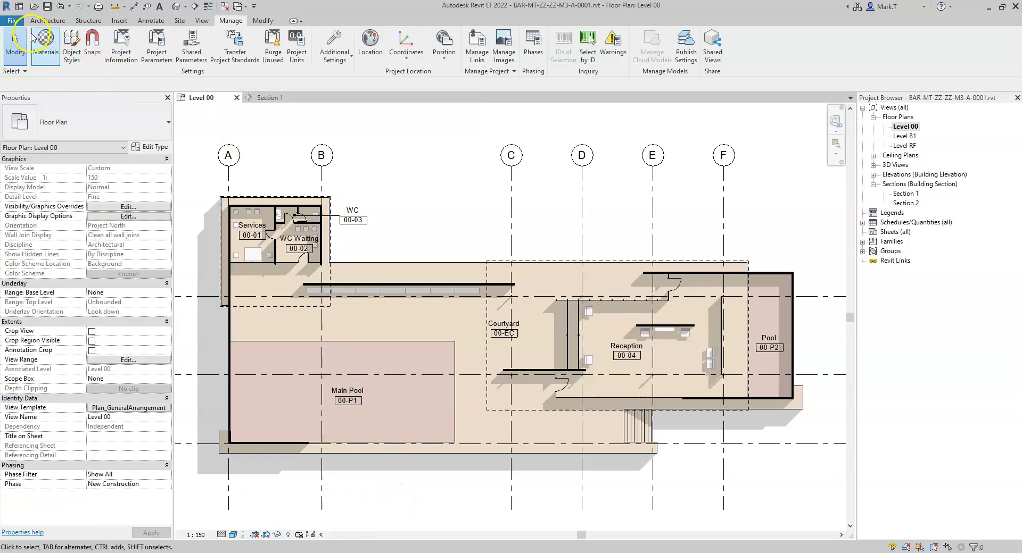